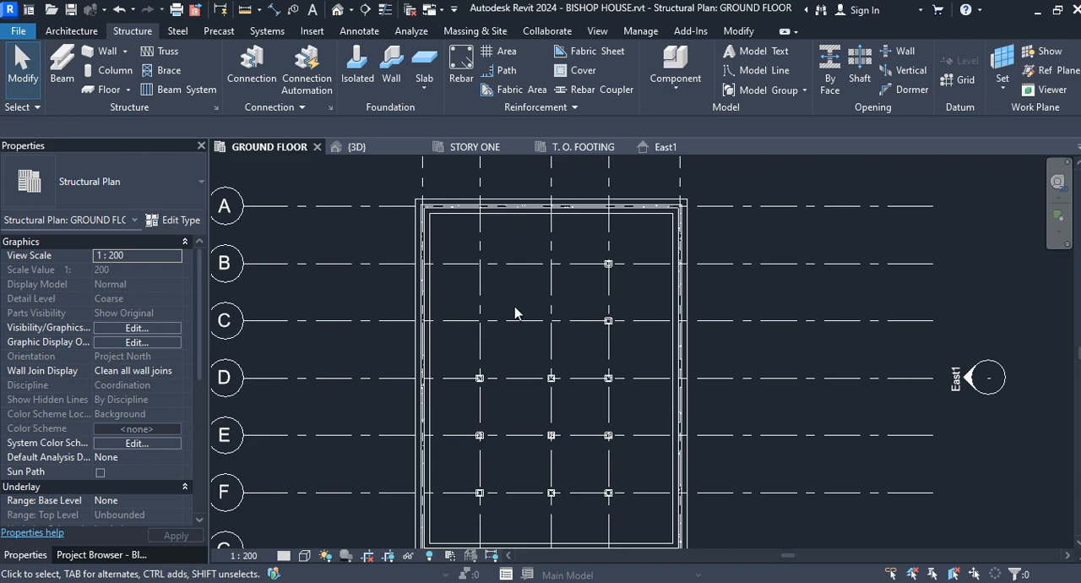
Step: Start a structural wall using the Exterior - 225mm Concrete type
left_click(103, 50)
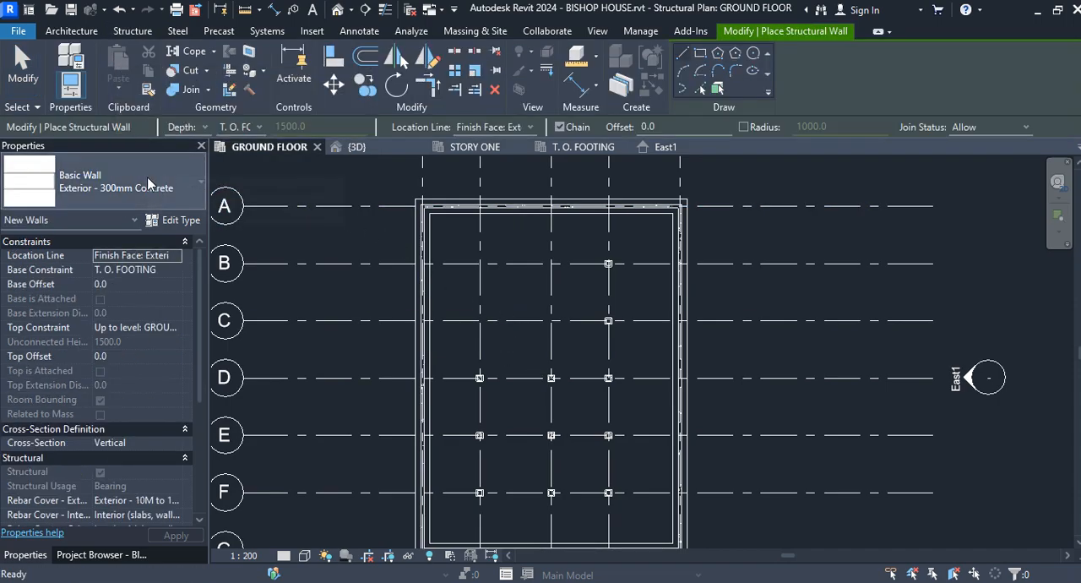
left_click(203, 190)
scroll(150, 283, "up", 3)
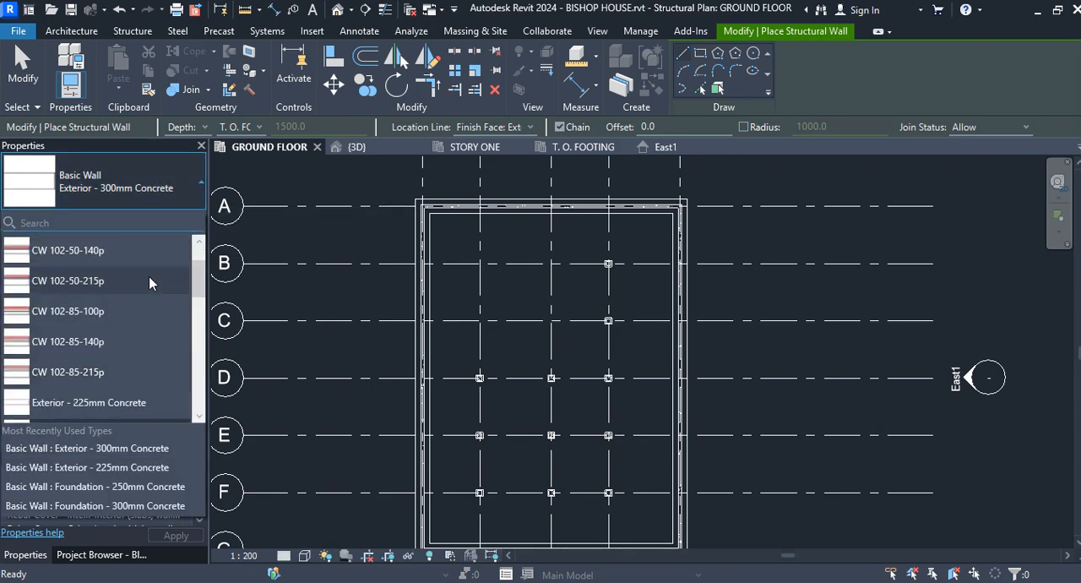
scroll(149, 283, "down", 1)
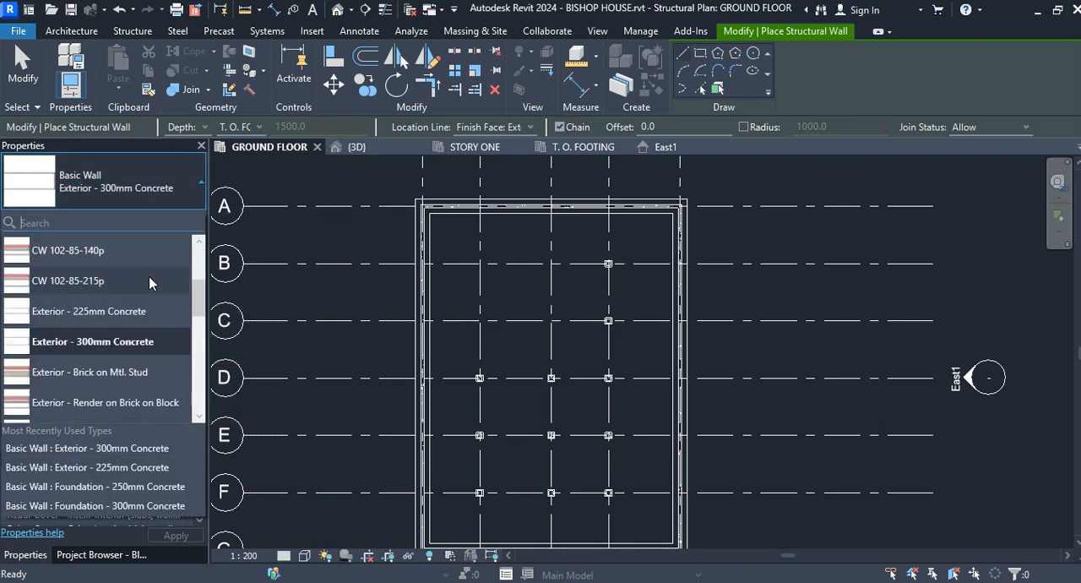
left_click(121, 314)
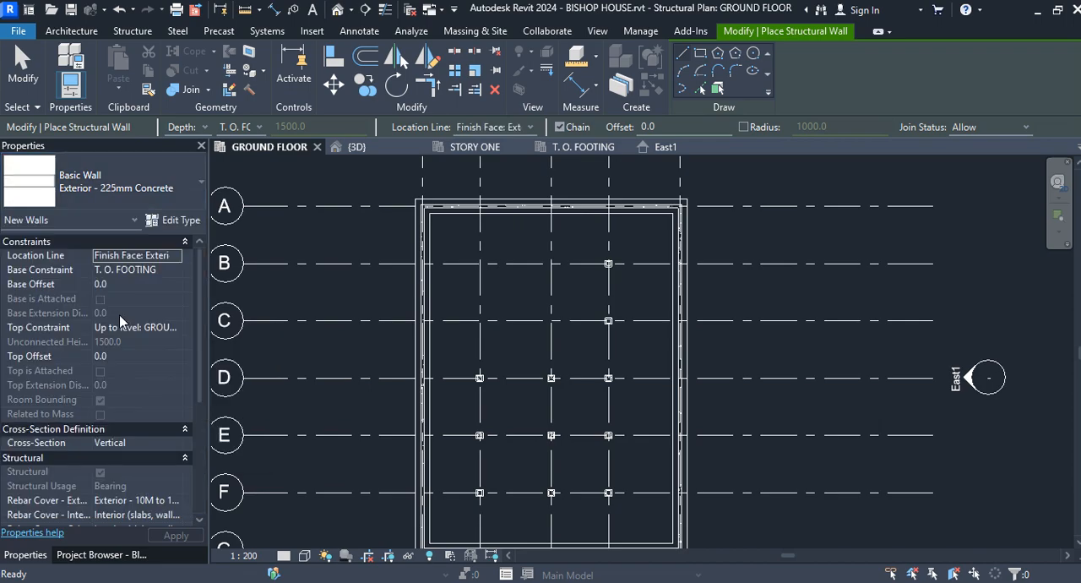
Step: Duplicate the current wall type under the name Exterior - 250mm Concrete
left_click(172, 220)
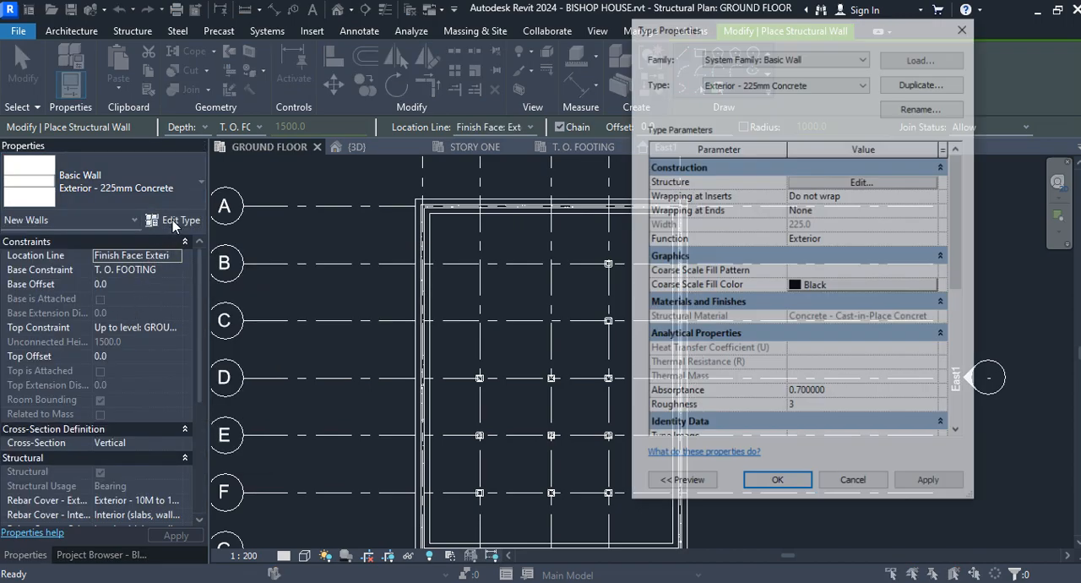
left_click(922, 83)
left_click(786, 257)
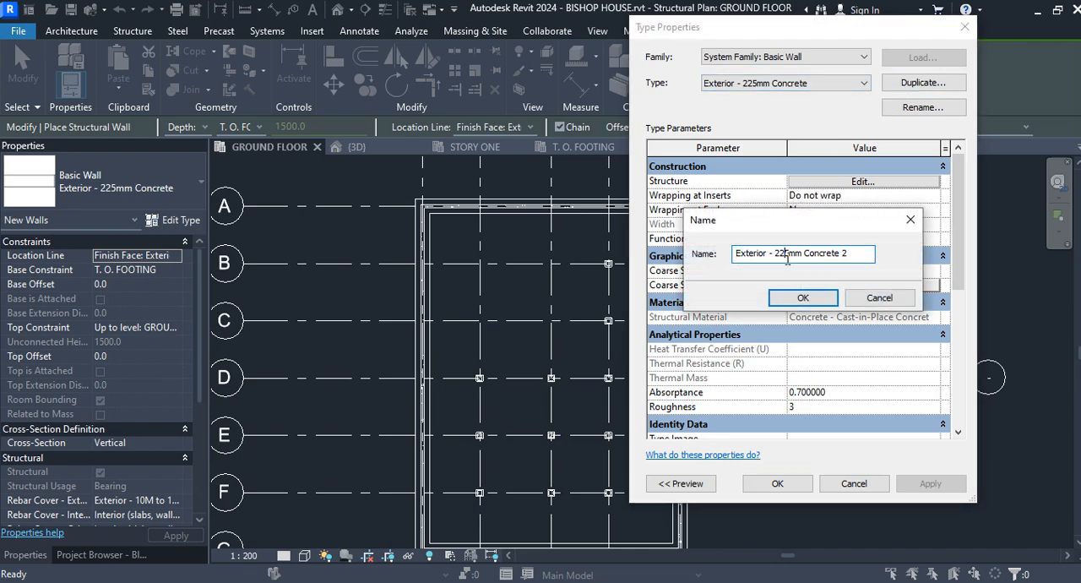
key("BackSpace")
type("0")
left_click(811, 299)
Step: Set the new wall type's structure layer thickness to 250 and apply the type changes
left_click(881, 182)
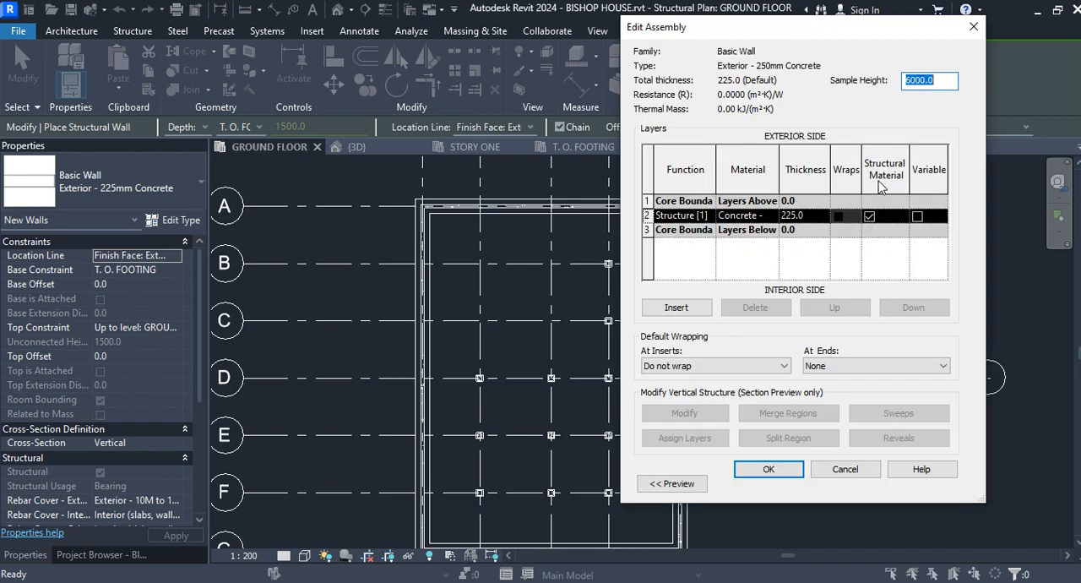
left_click(794, 215)
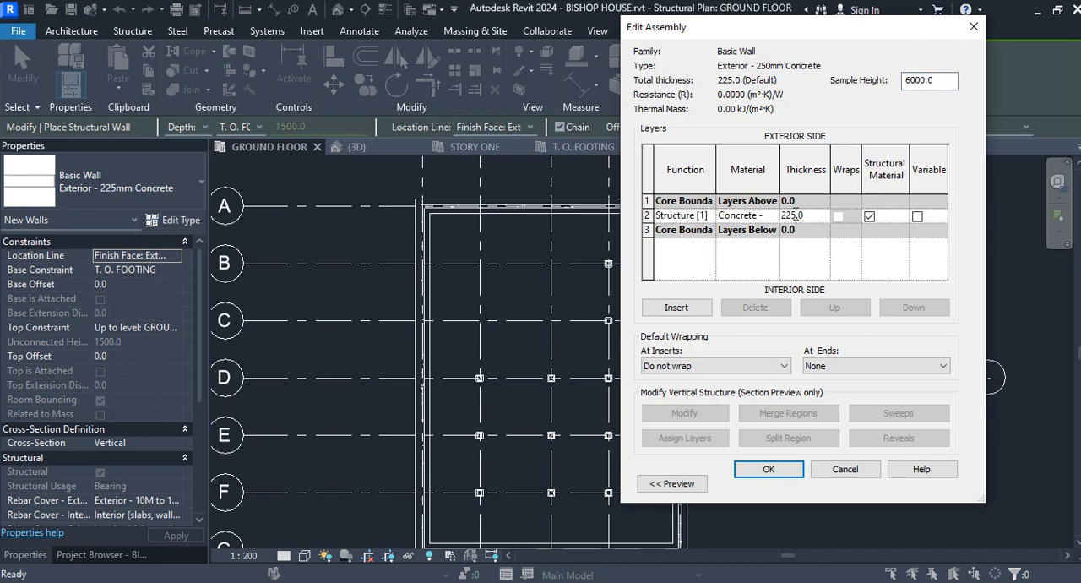
key("BackSpace")
type("0")
left_click(769, 469)
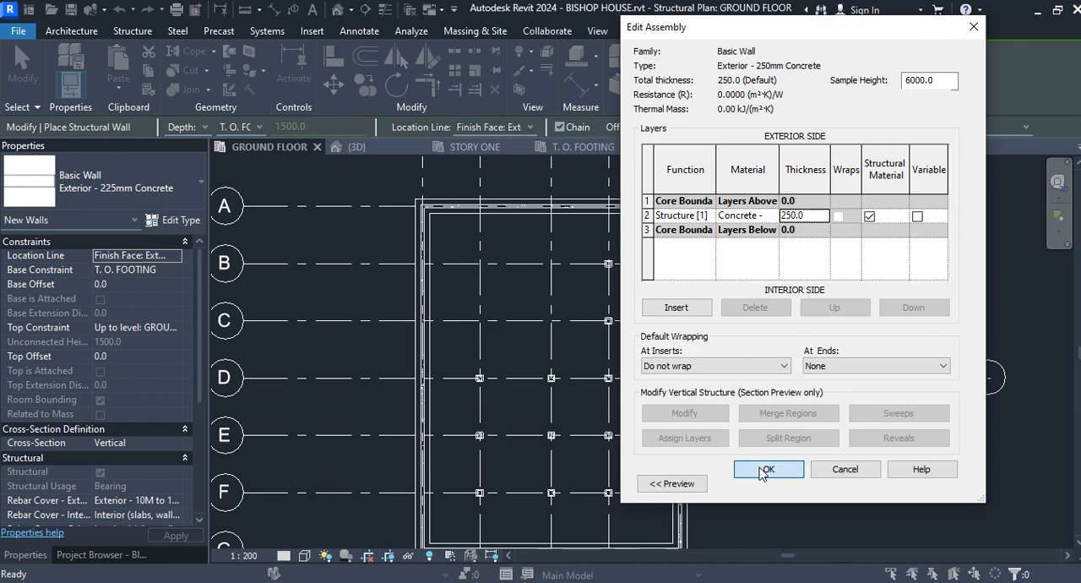
left_click(929, 483)
left_click(777, 483)
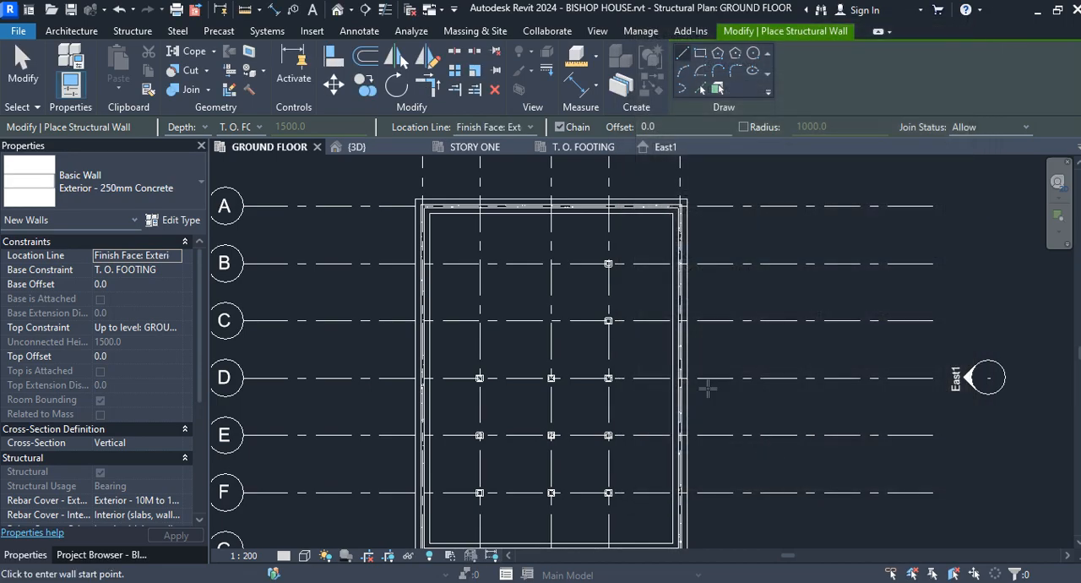
Step: Set the new walls to be placed by height up to the ROOF level with an offset of 200
left_click(199, 128)
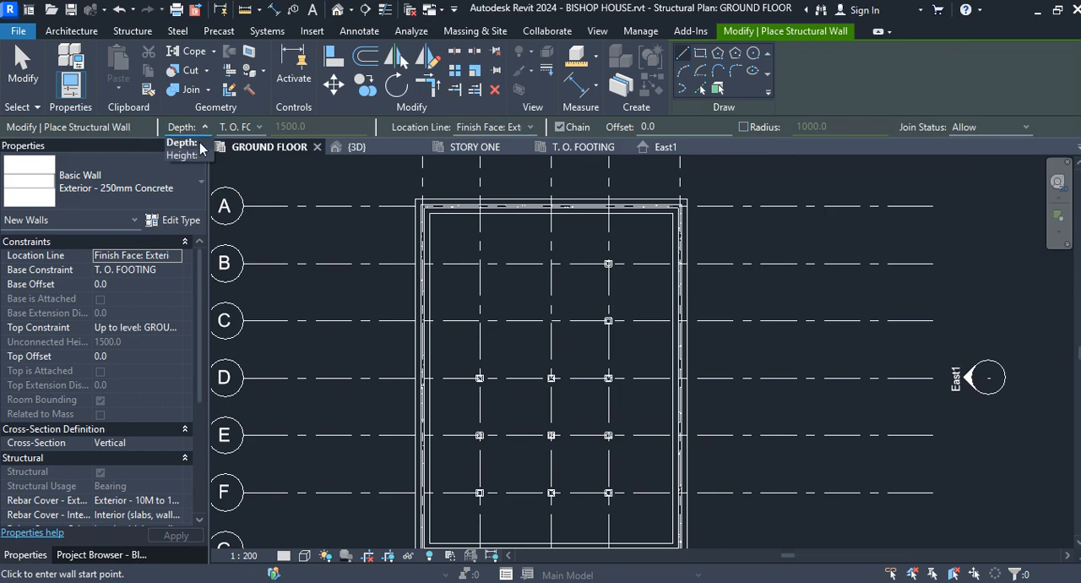
left_click(194, 153)
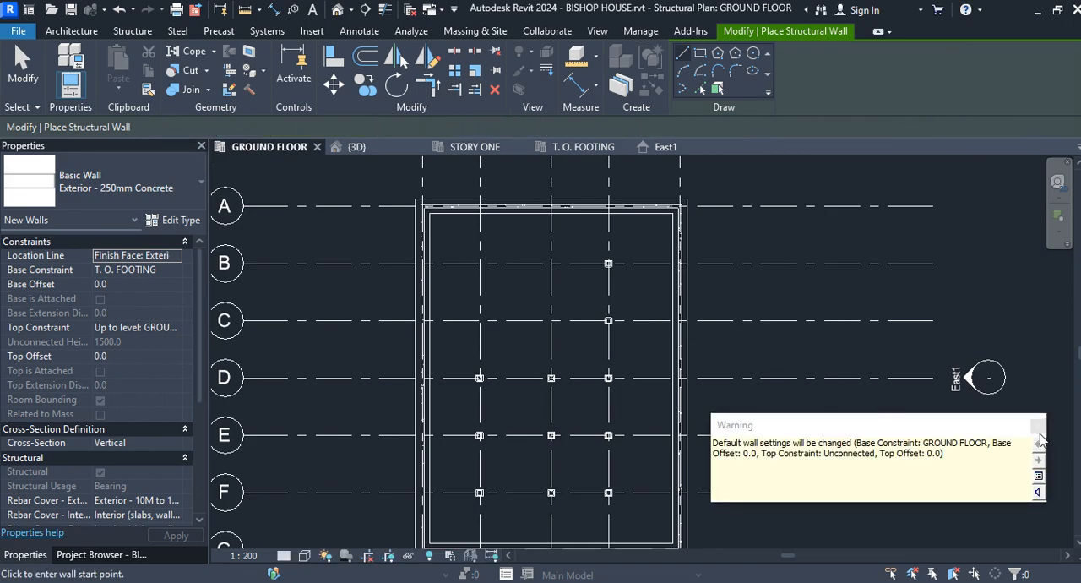
left_click(237, 127)
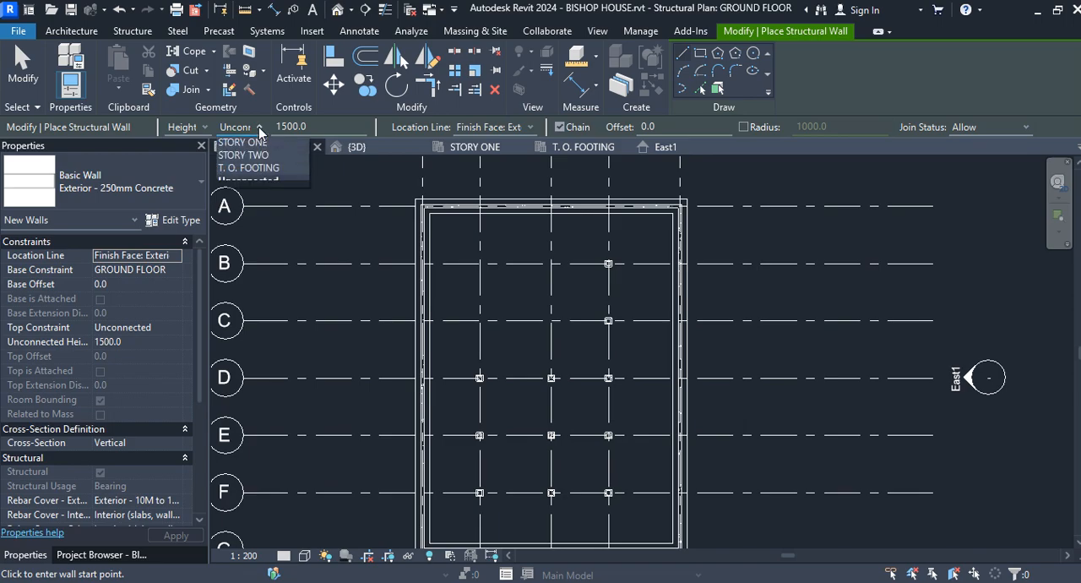
left_click(249, 155)
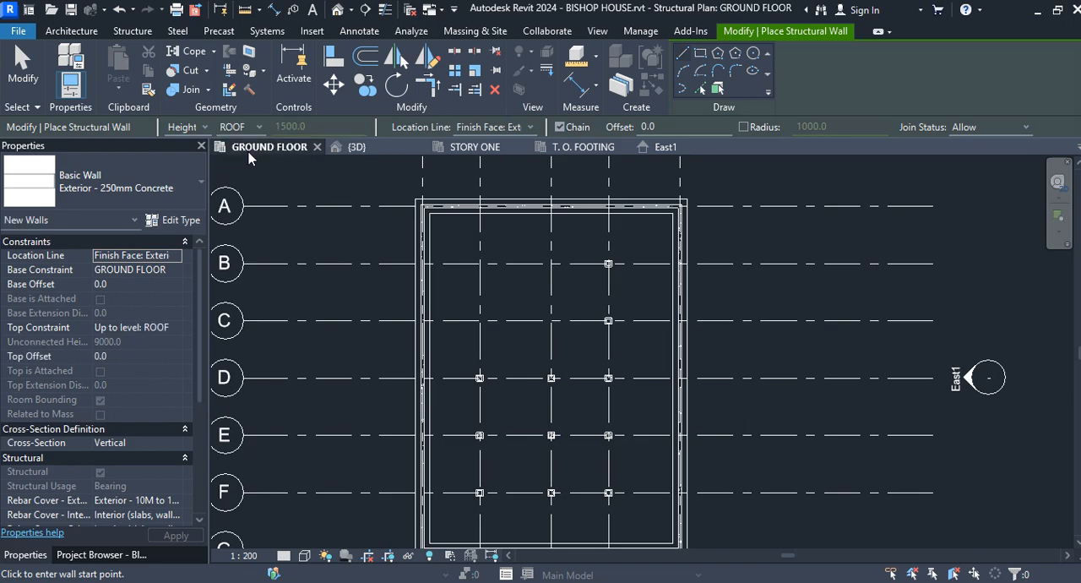
left_click(530, 128)
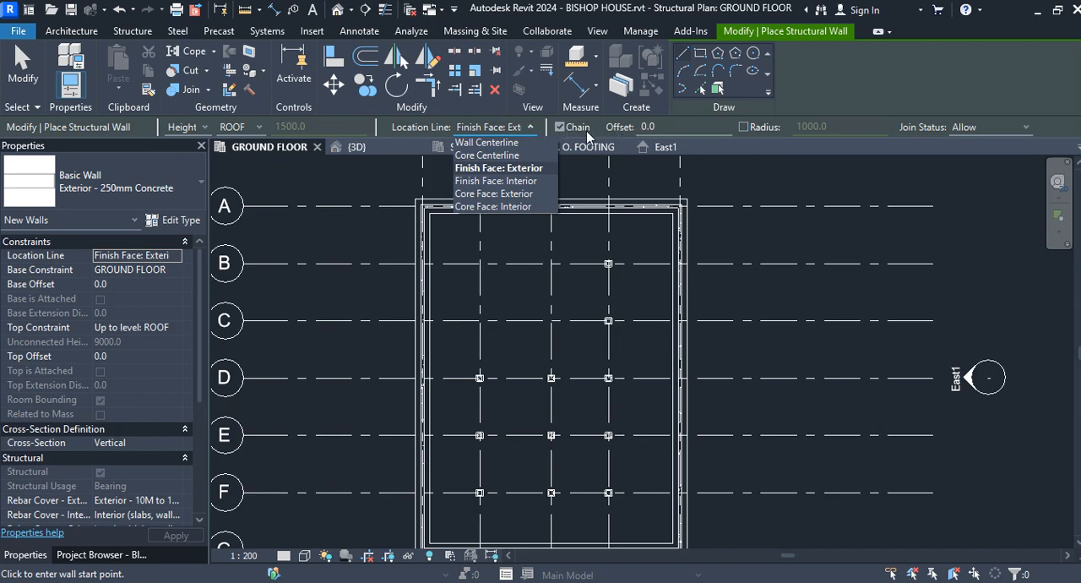
left_click(659, 129)
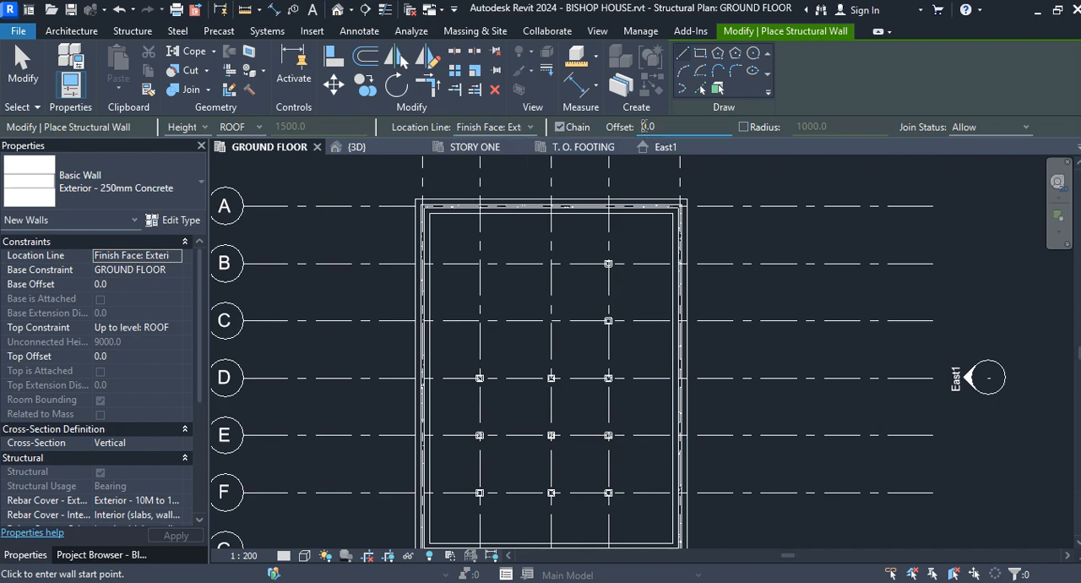
type("20")
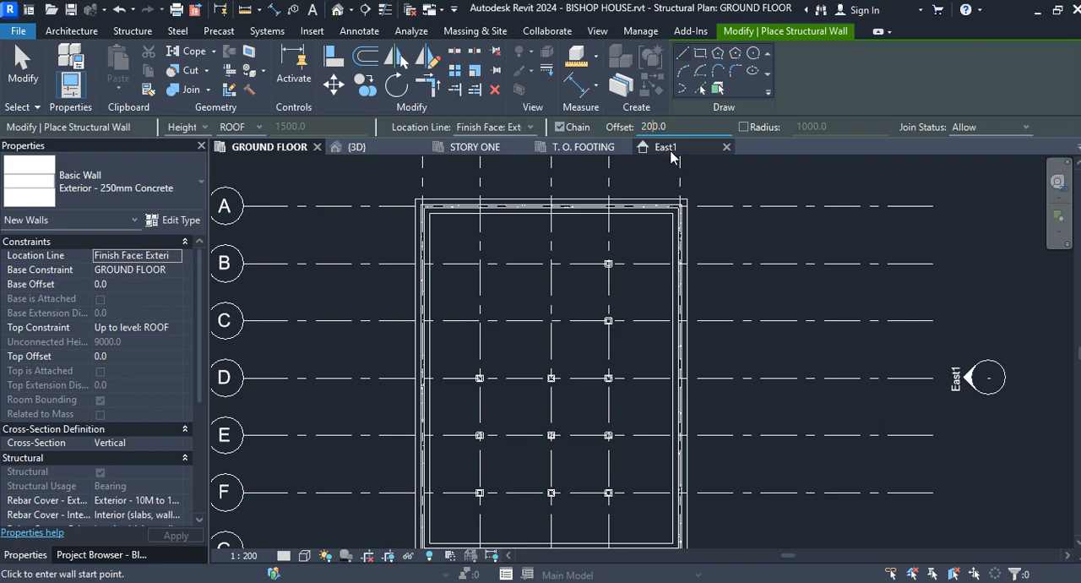
Step: Draw a rectangle of walls from grid intersection B-2 to grid intersection C-3 and inspect it in the 3D view
left_click(699, 53)
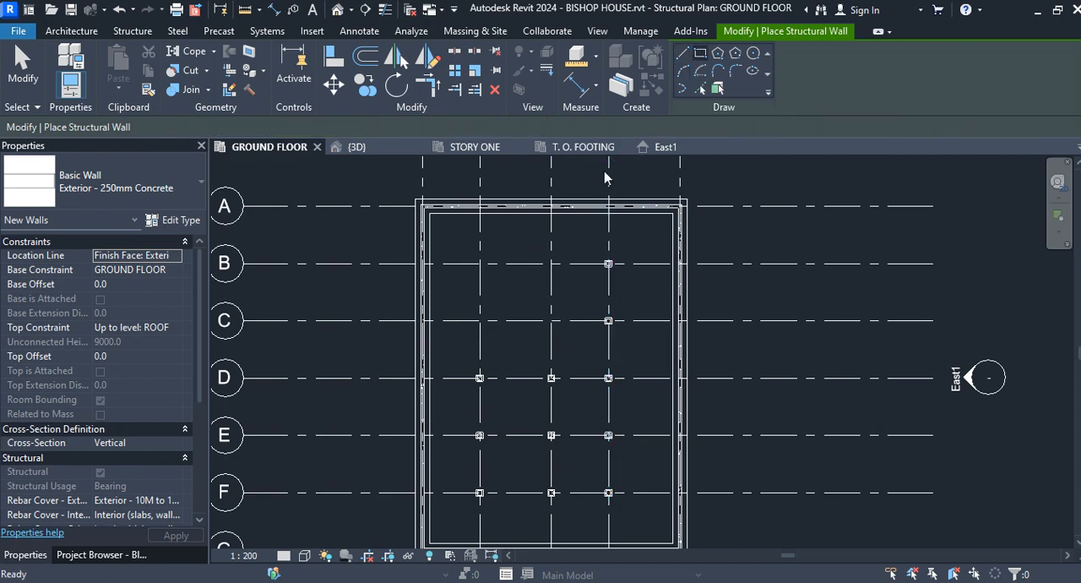
left_click(480, 262)
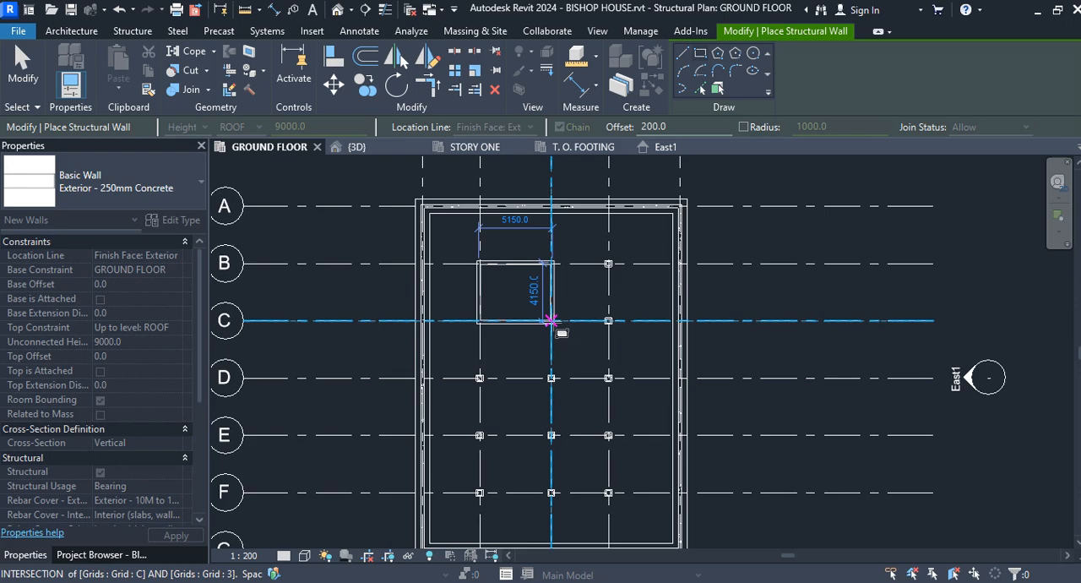
left_click(550, 320)
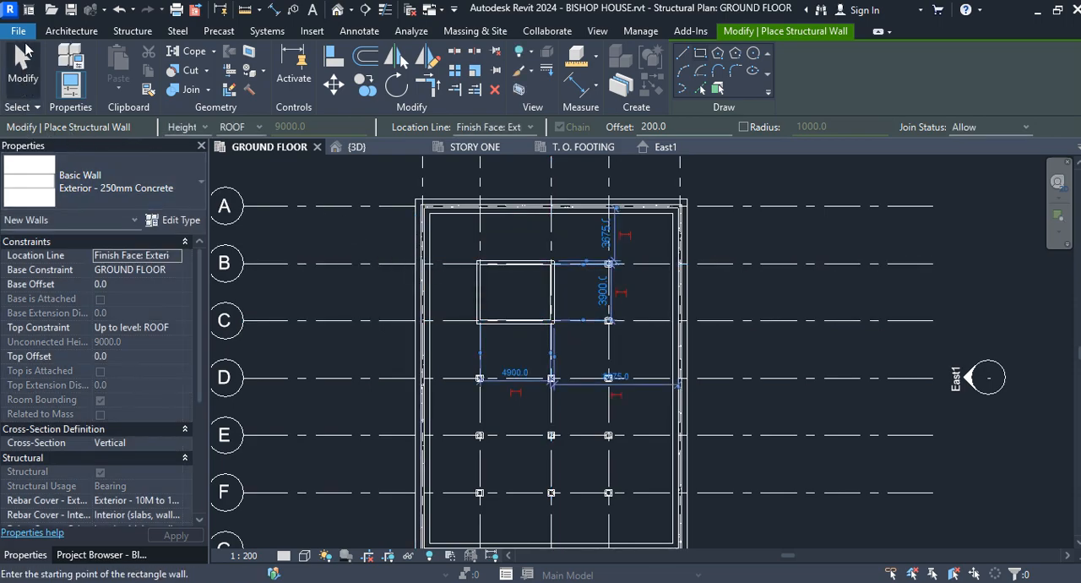
left_click(21, 58)
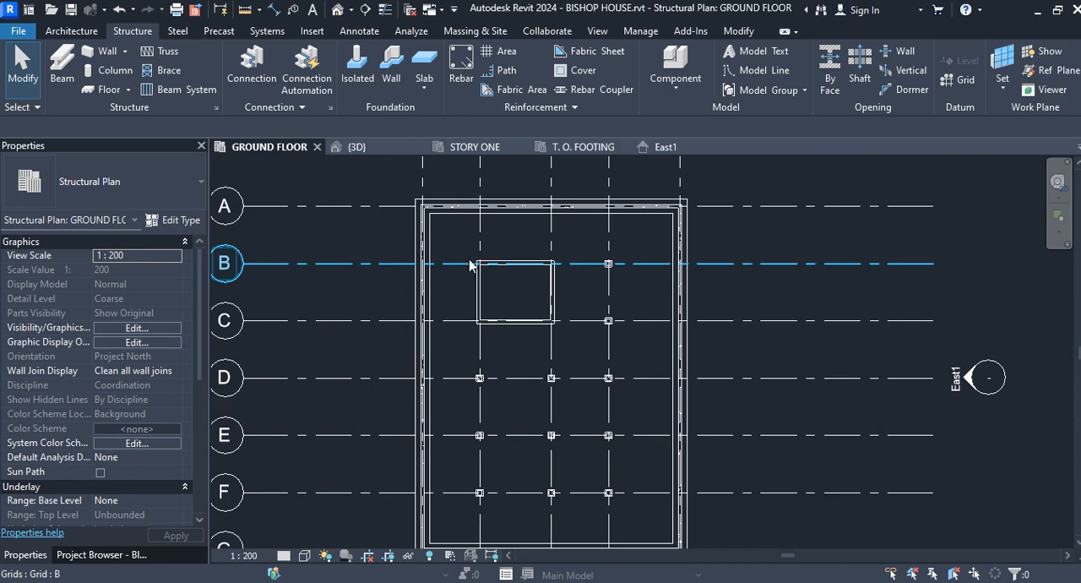
left_click(355, 147)
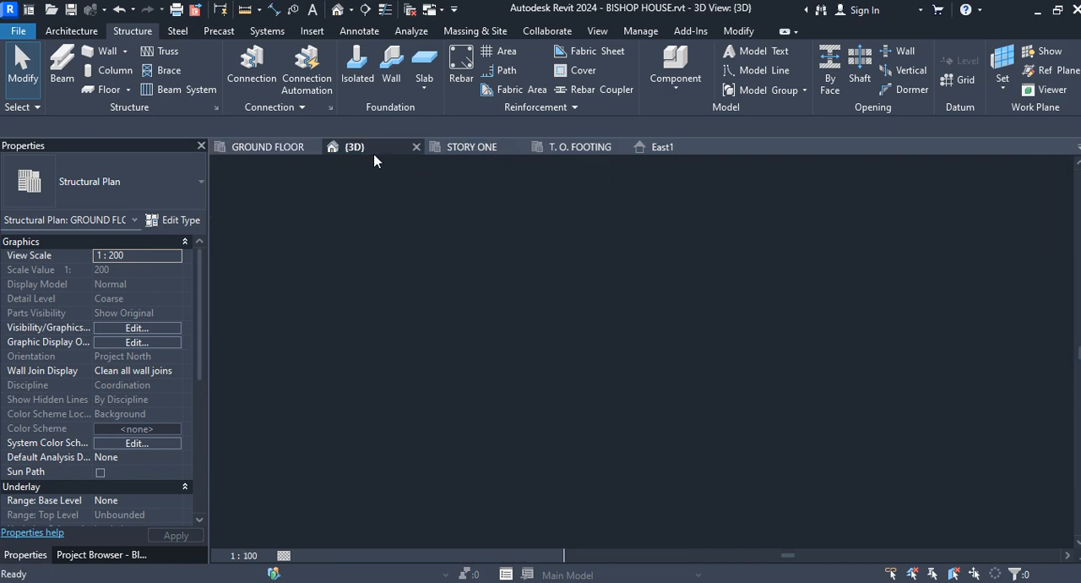
scroll(538, 362, "down", 2)
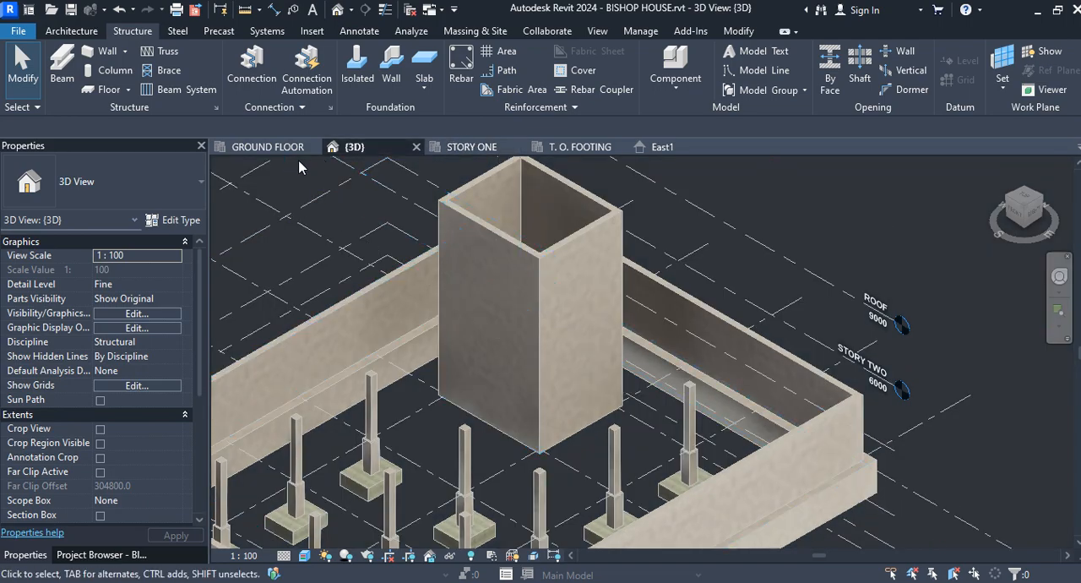
Step: Make temporary dimensions measure from wall centerlines and check them on the grid 3 and grid B walls of the new rectangle in the ground floor plan
left_click(268, 147)
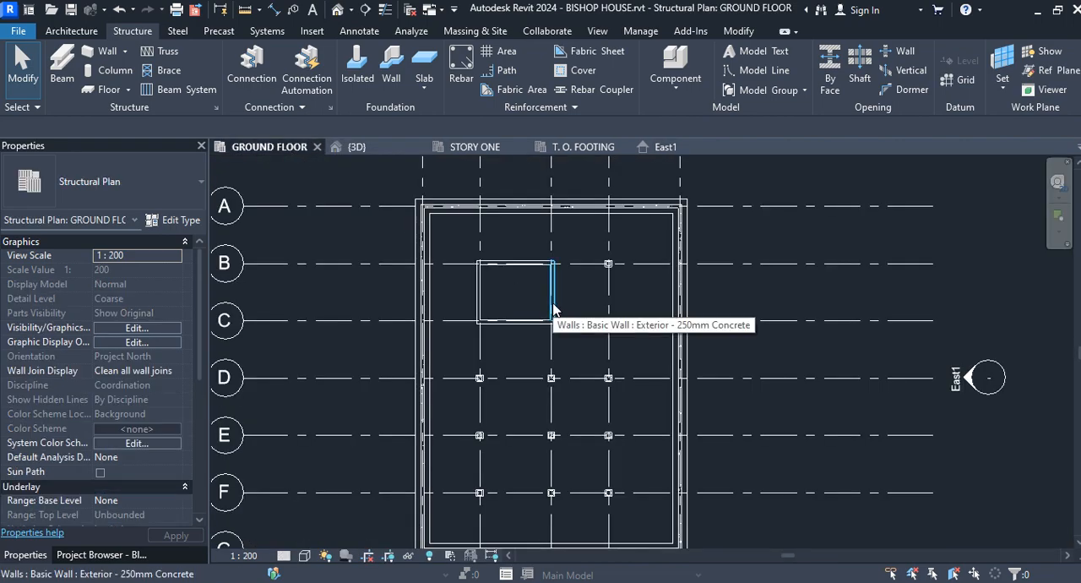
left_click(553, 309)
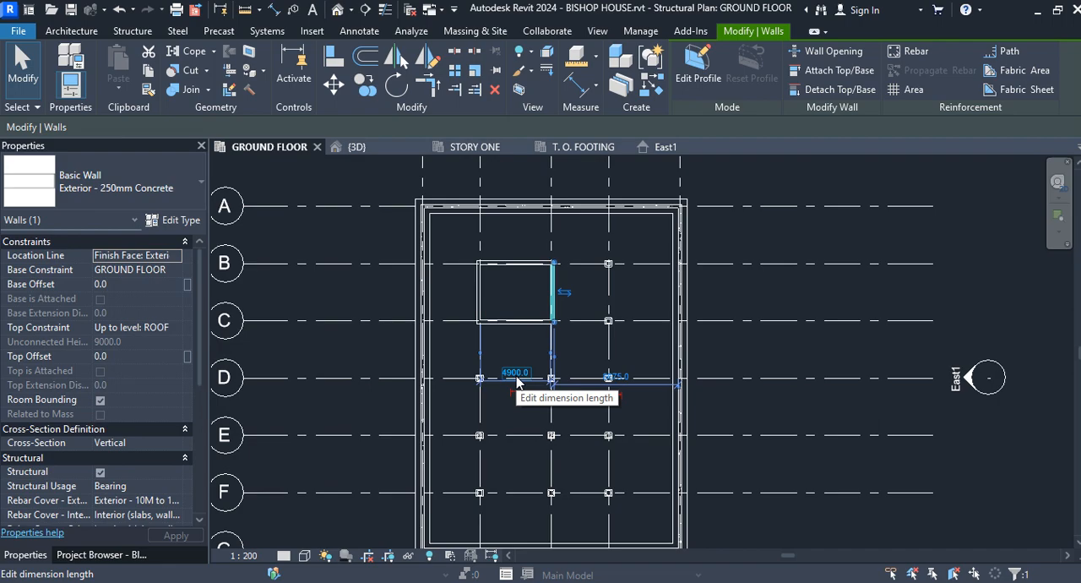
left_click(640, 32)
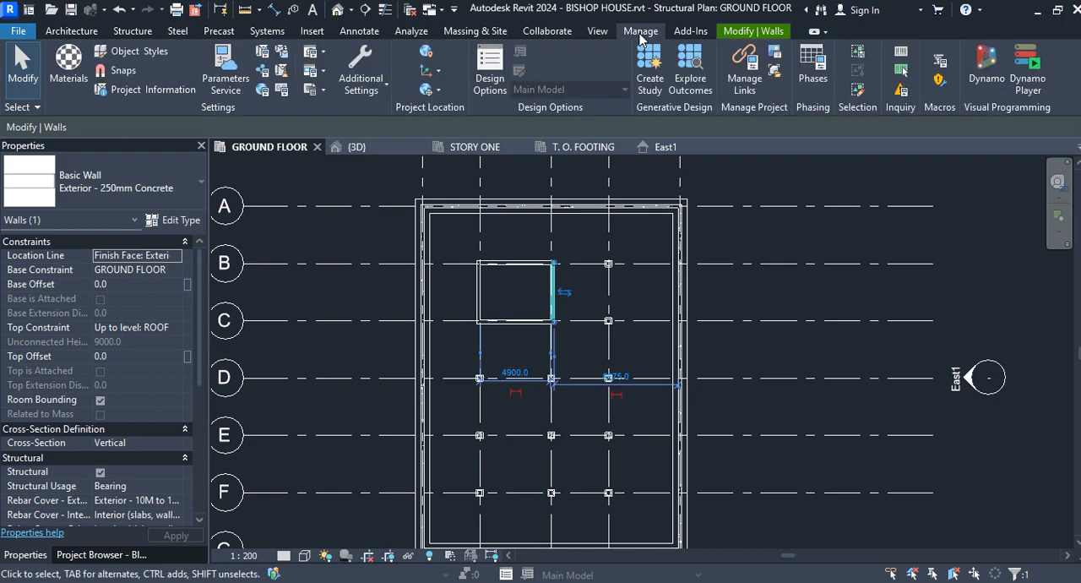
left_click(384, 88)
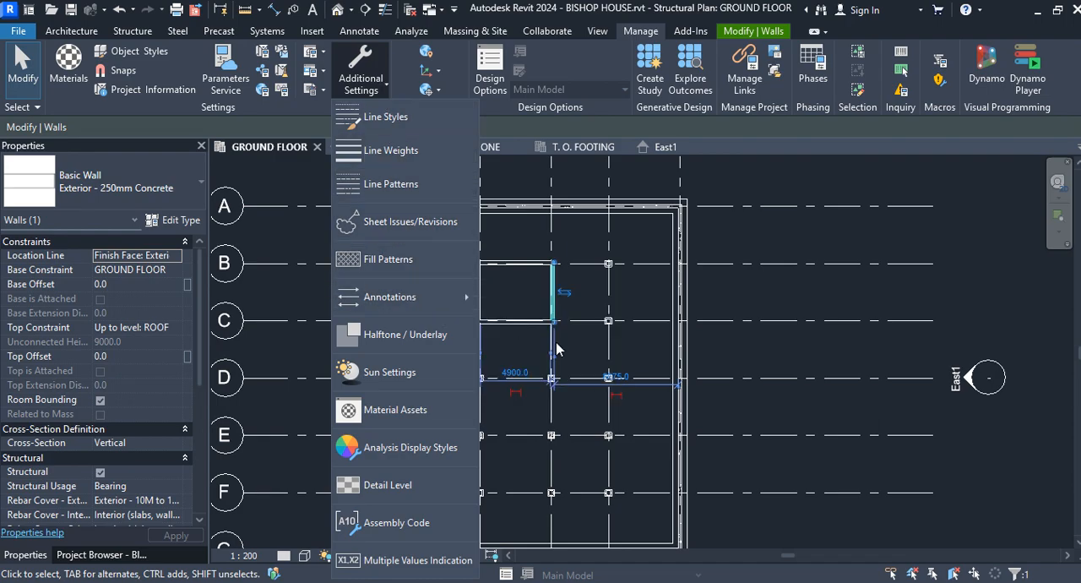
mouse_move(446, 300)
left_click(520, 324)
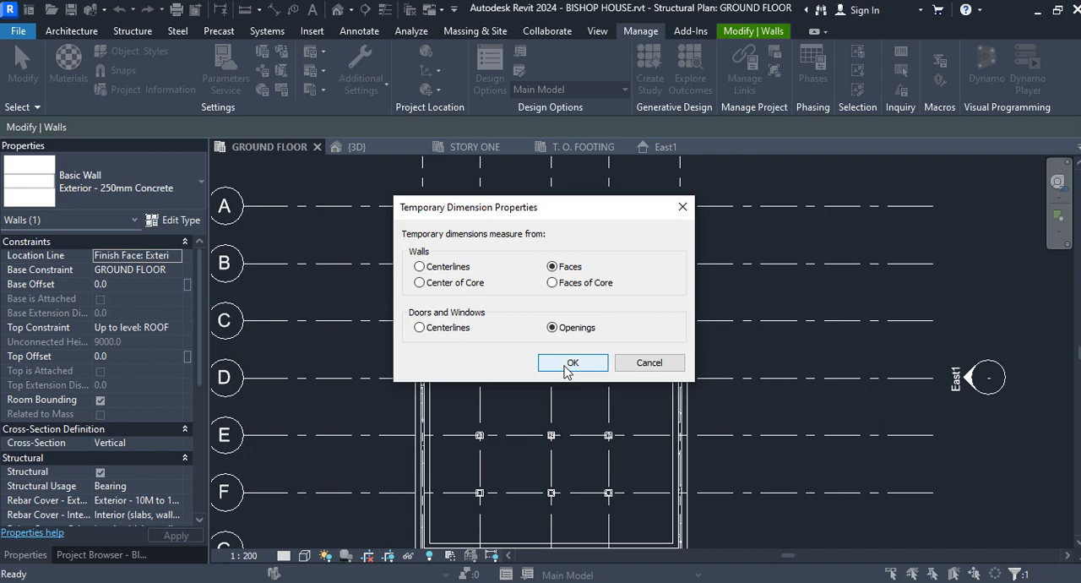
left_click(419, 266)
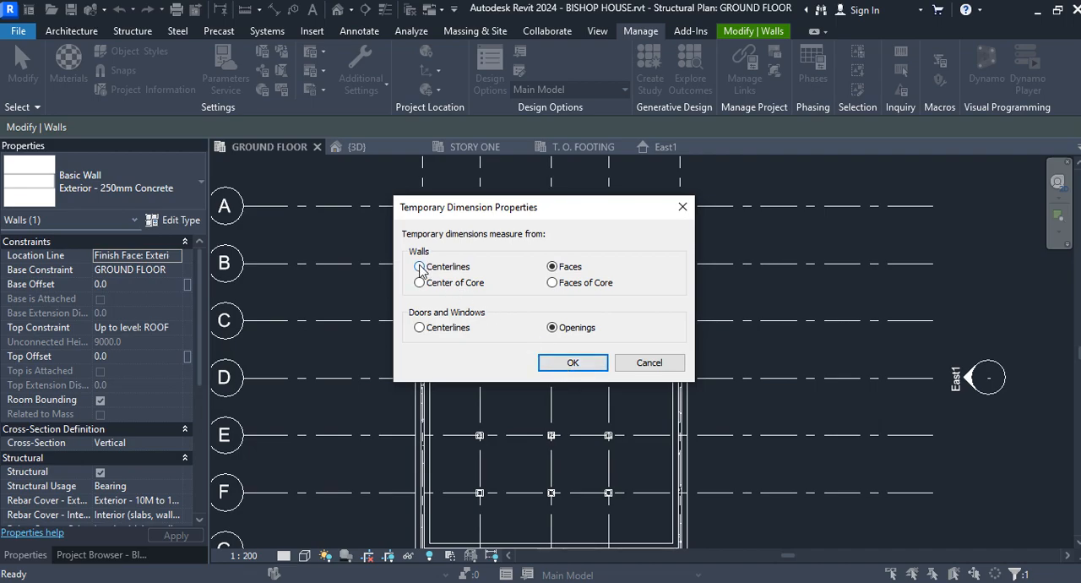
left_click(571, 361)
left_click(551, 294)
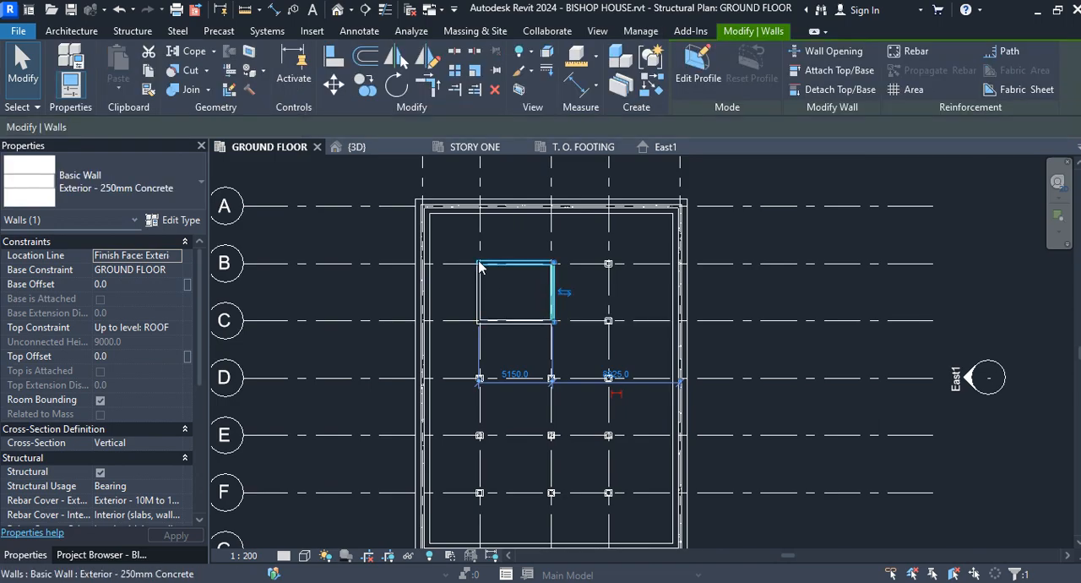
left_click(510, 265)
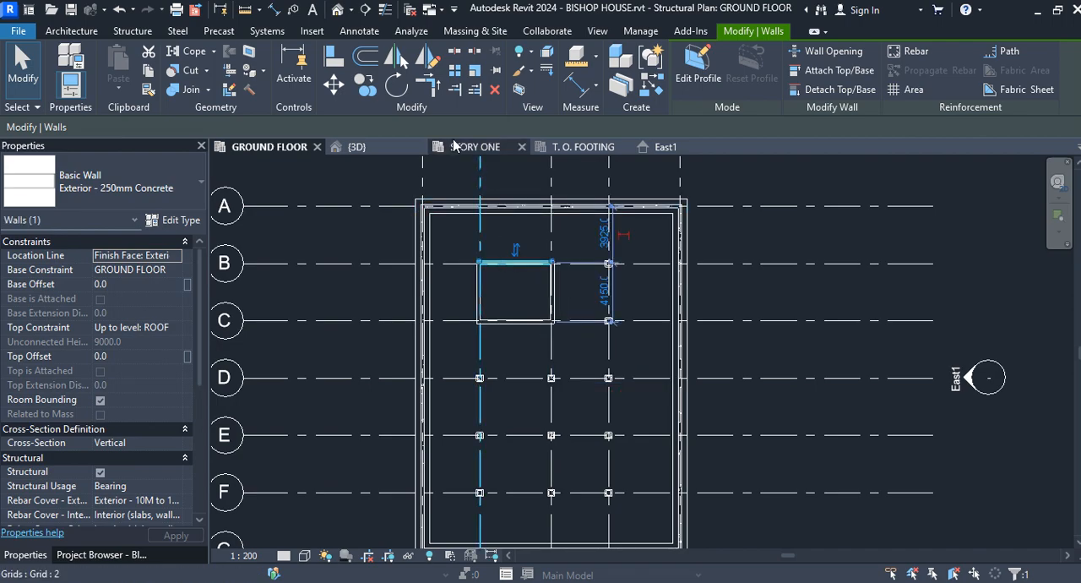
Step: Make temporary dimensions measure from wall faces and check them on the grid B wall of the core
left_click(640, 31)
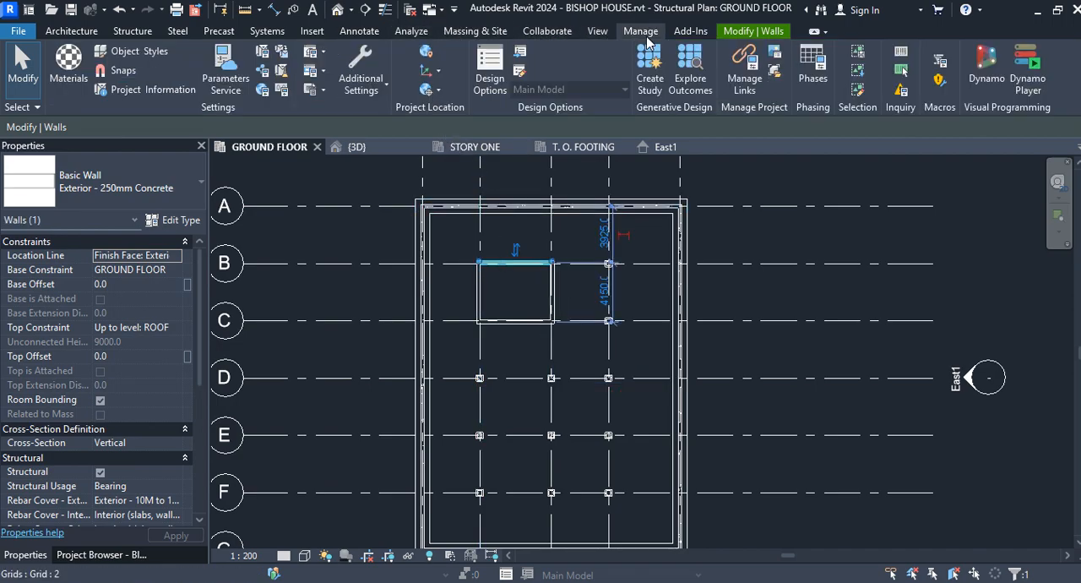
left_click(384, 86)
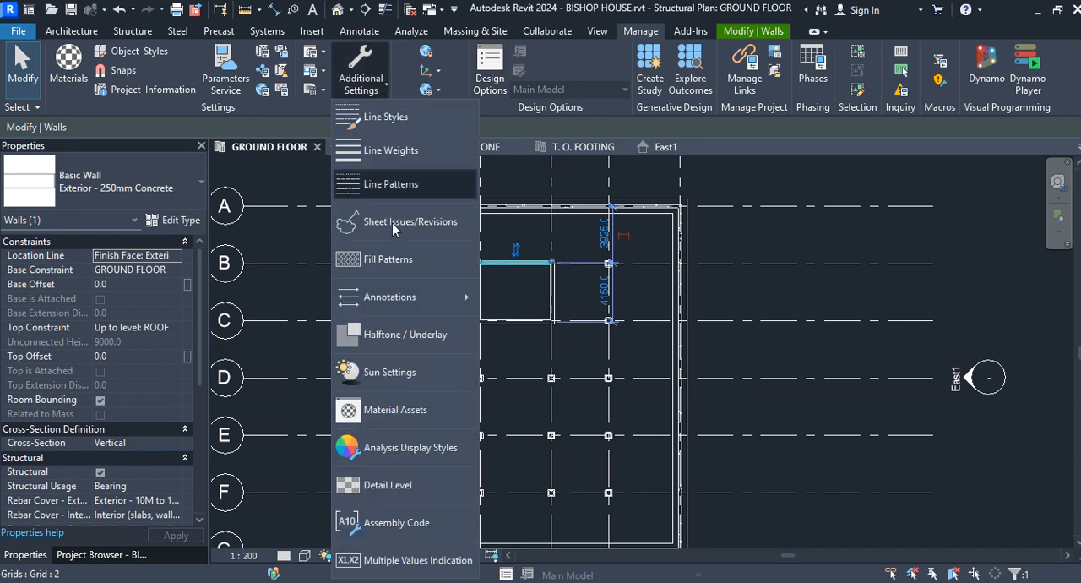
mouse_move(437, 301)
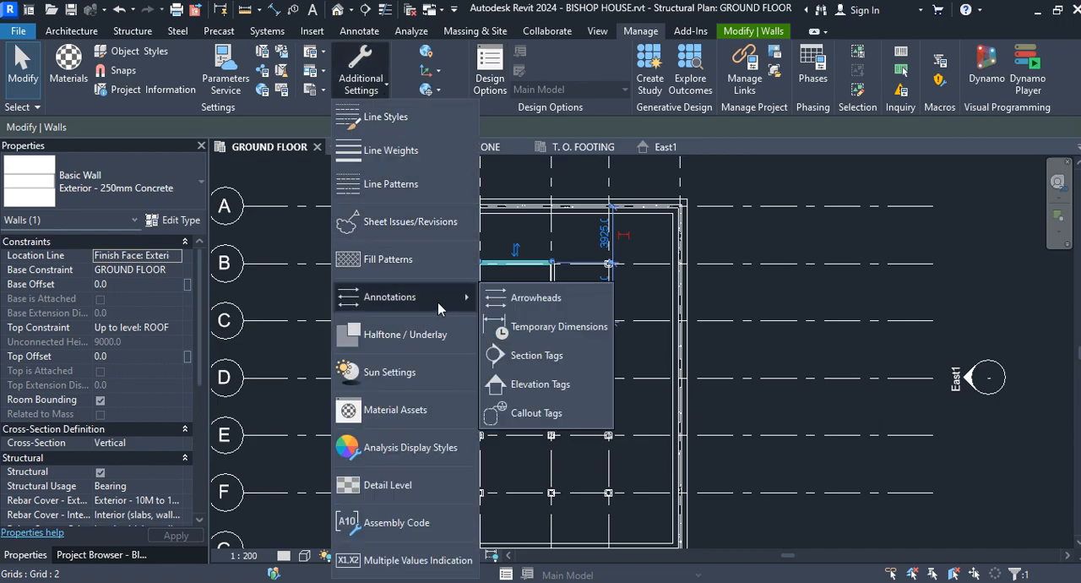
left_click(544, 327)
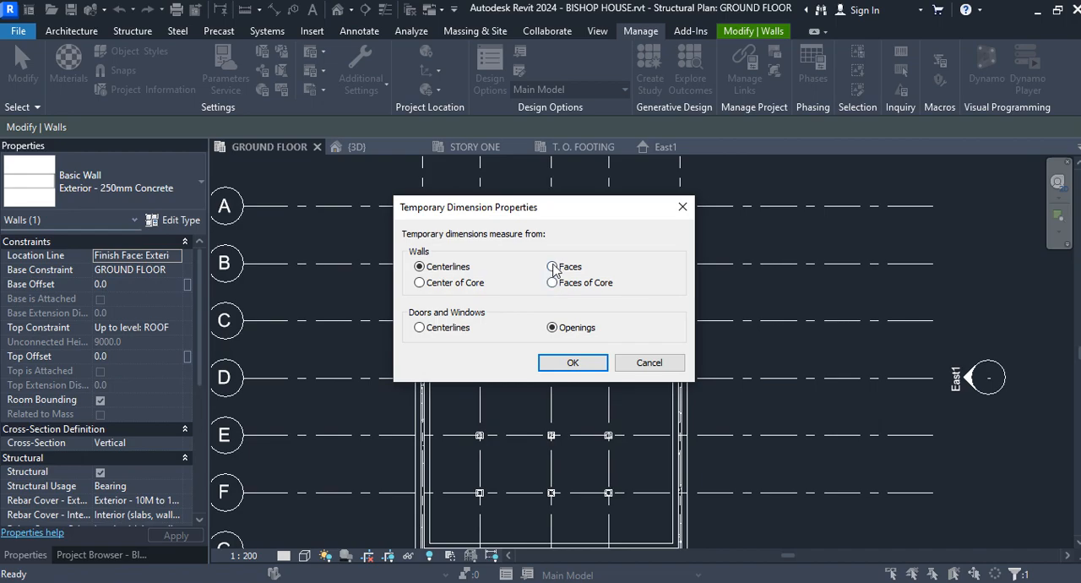
left_click(584, 366)
left_click(524, 265)
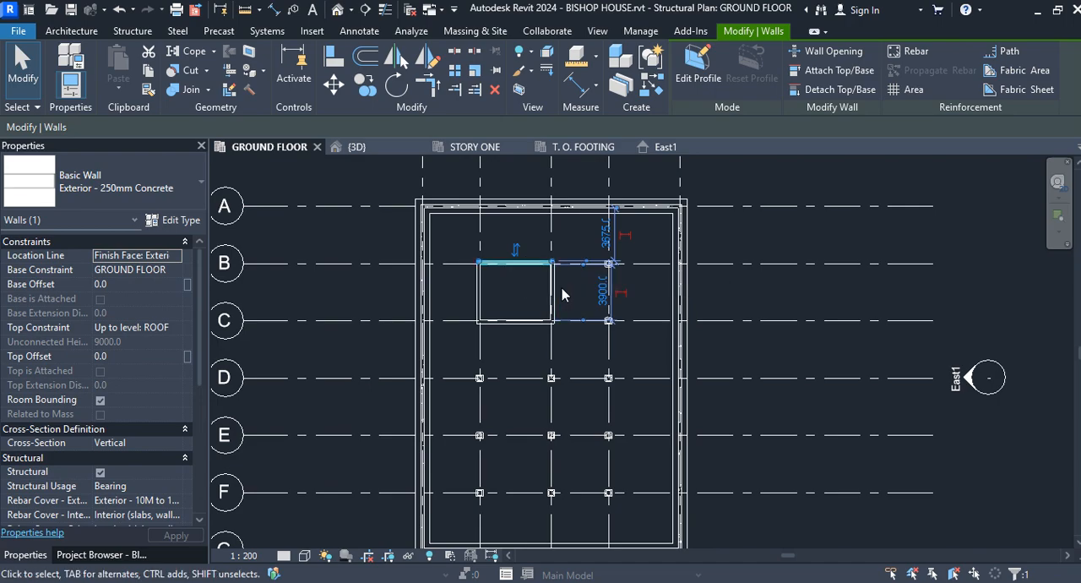
scroll(566, 294, "up", 2)
scroll(567, 295, "up", 2)
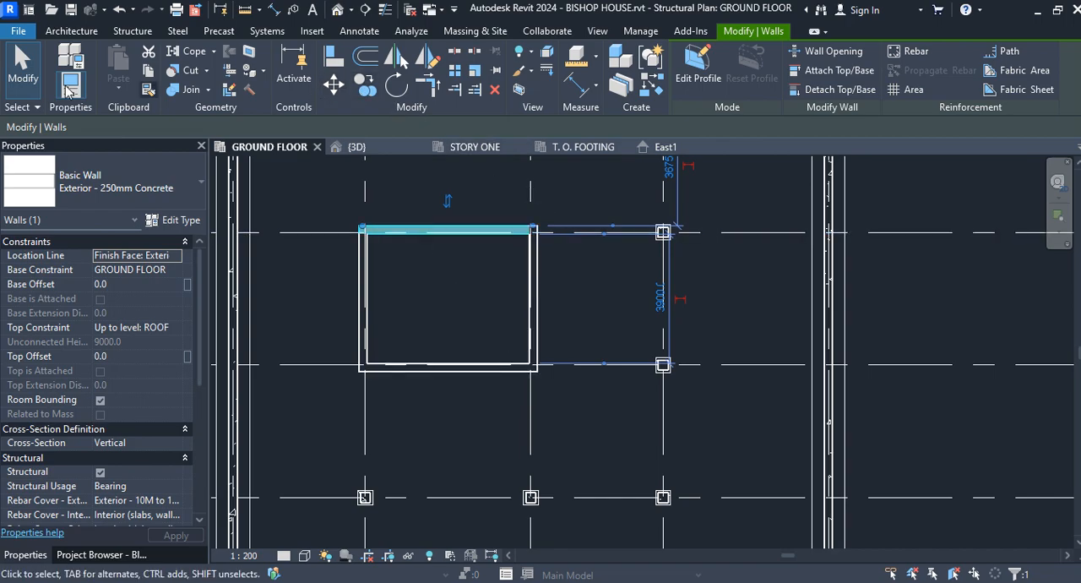
left_click(23, 68)
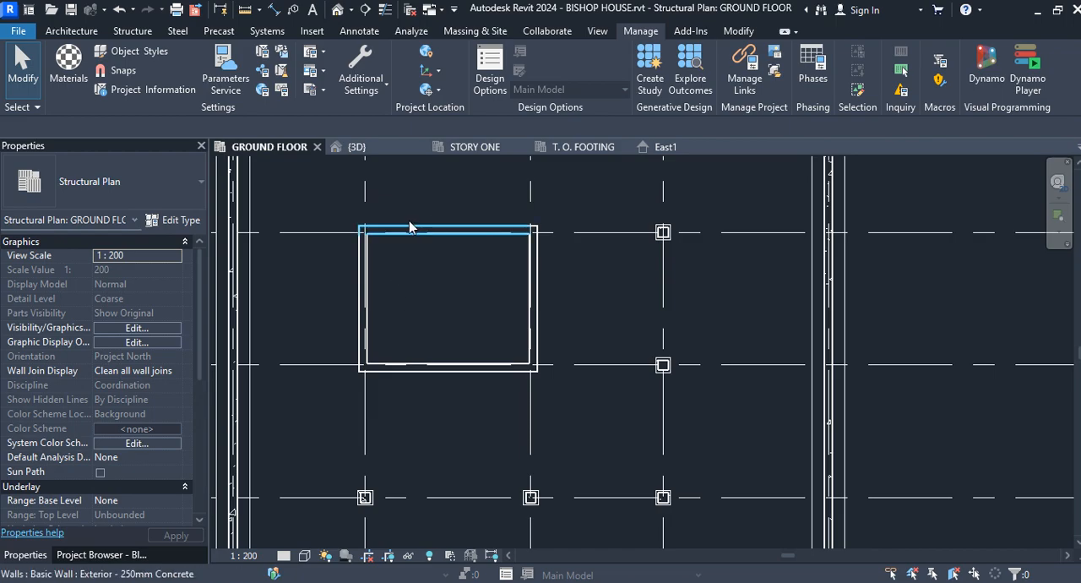
Step: Begin a new structural wall using the Exterior - 300mm Concrete type
middle_click_drag(409, 225, 523, 219)
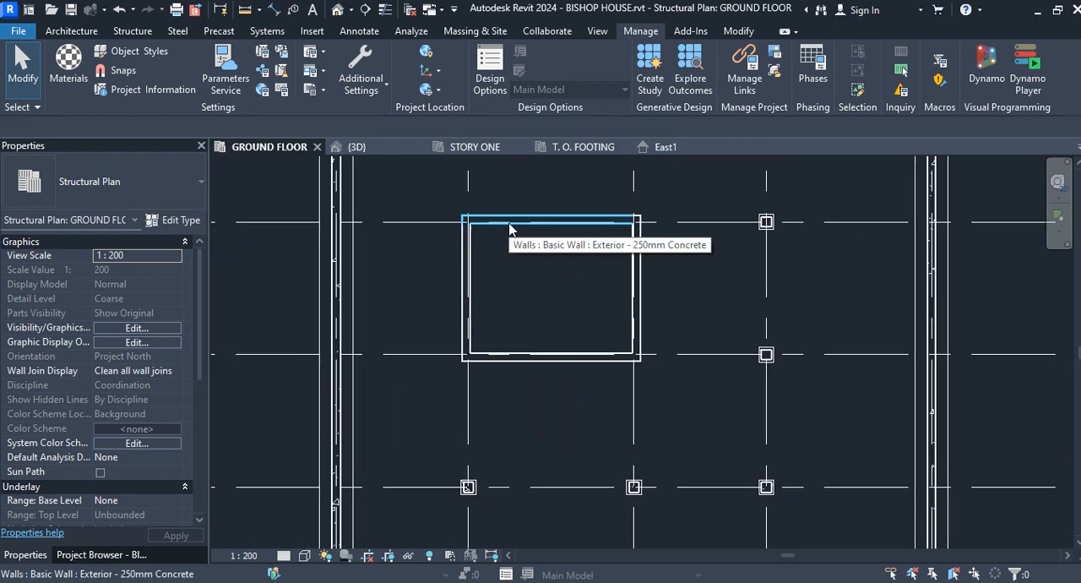
left_click(132, 31)
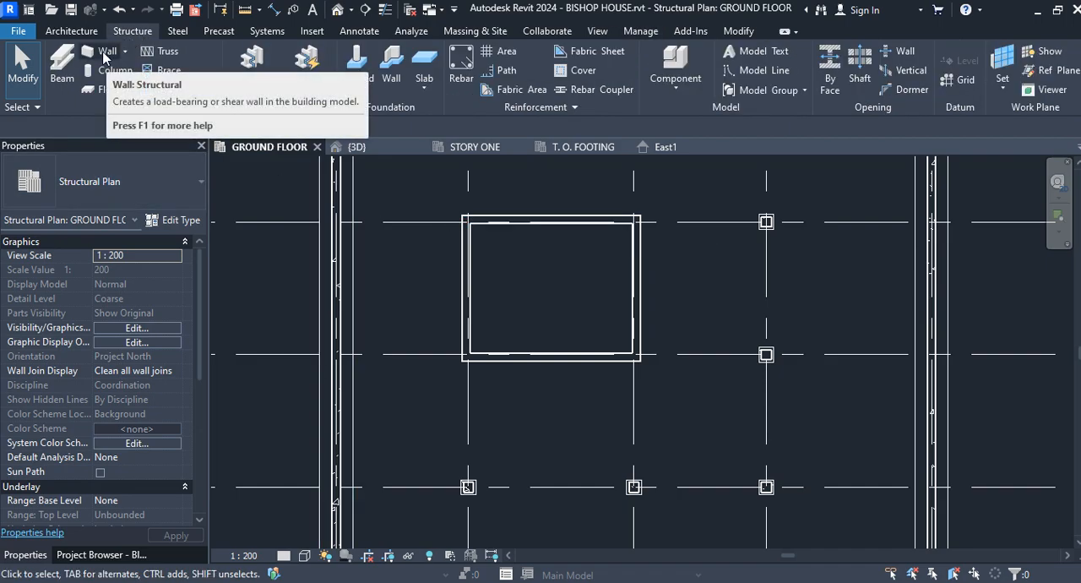
left_click(103, 54)
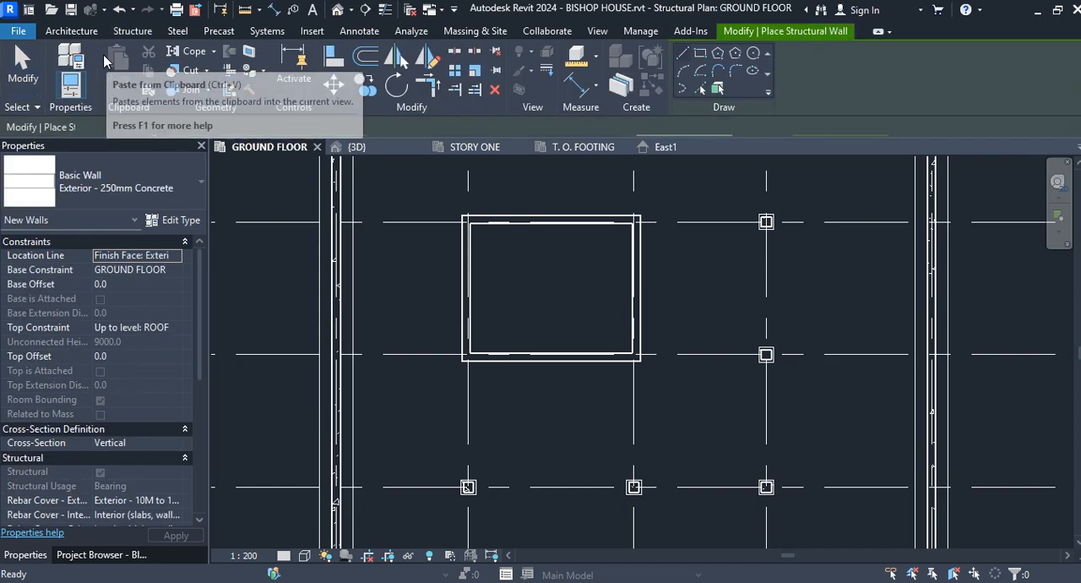
left_click(186, 188)
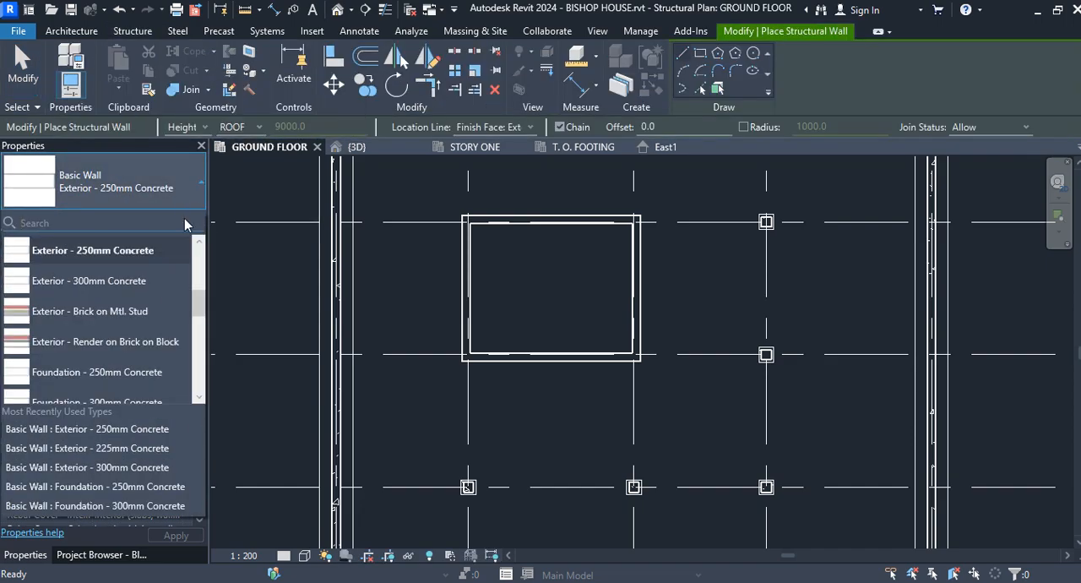
left_click(147, 282)
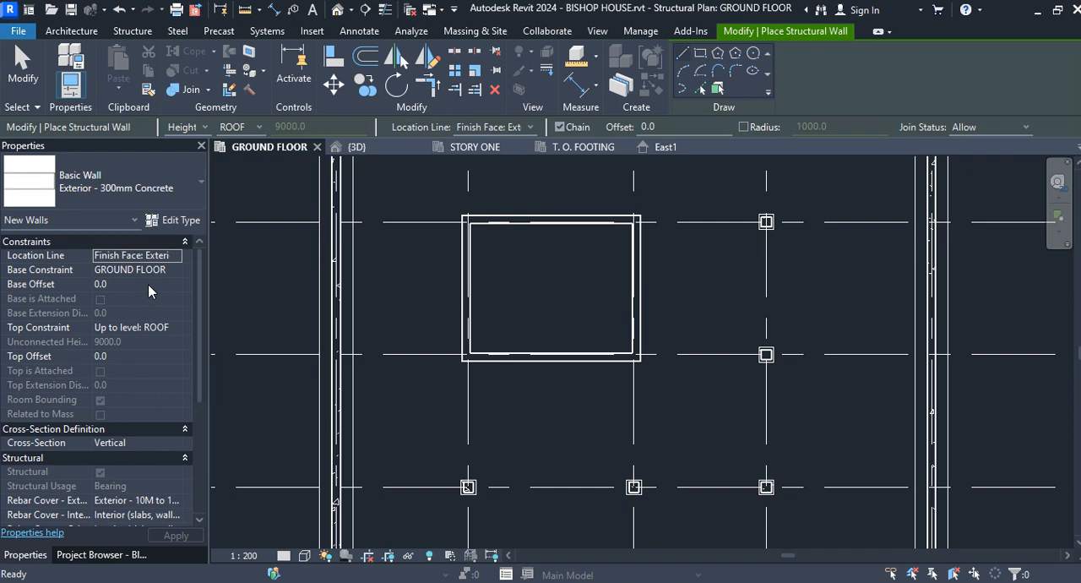
Step: Set the new walls to be placed by depth down to the T. O. FOOTING level with an offset of 200
left_click(204, 128)
left_click(193, 146)
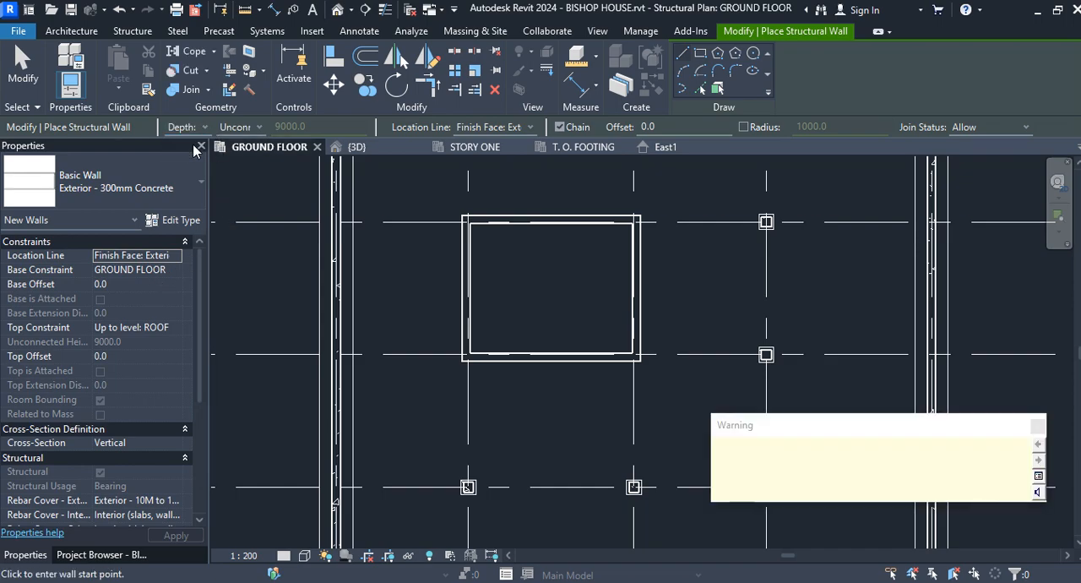
left_click(1038, 426)
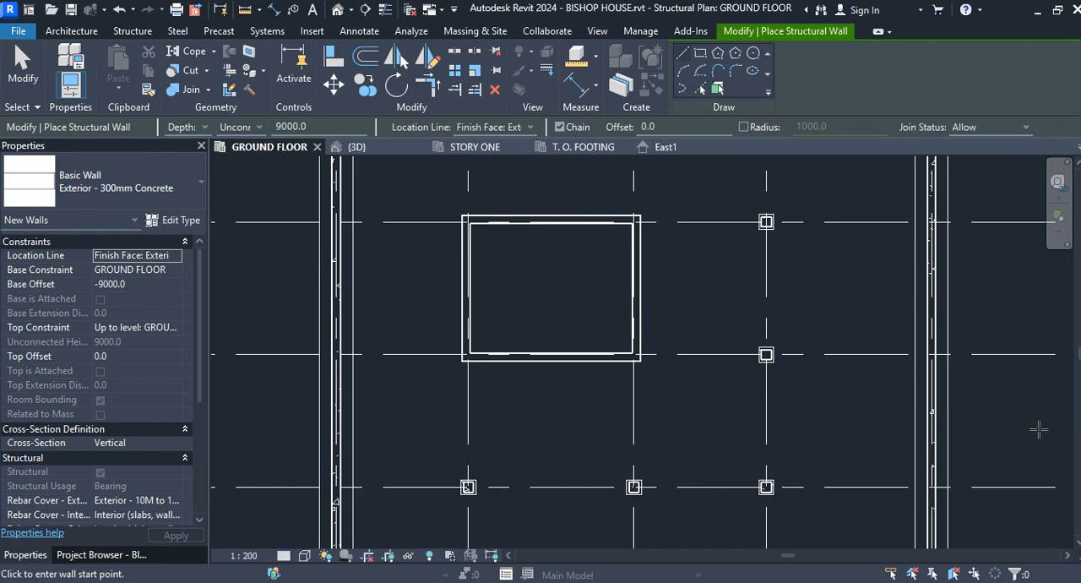
left_click(259, 127)
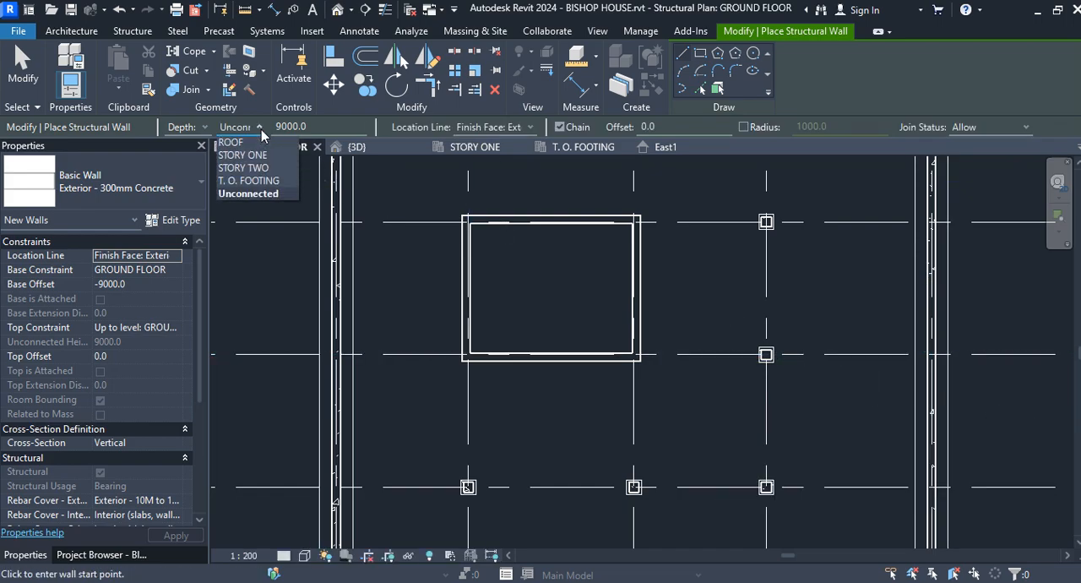
left_click(261, 186)
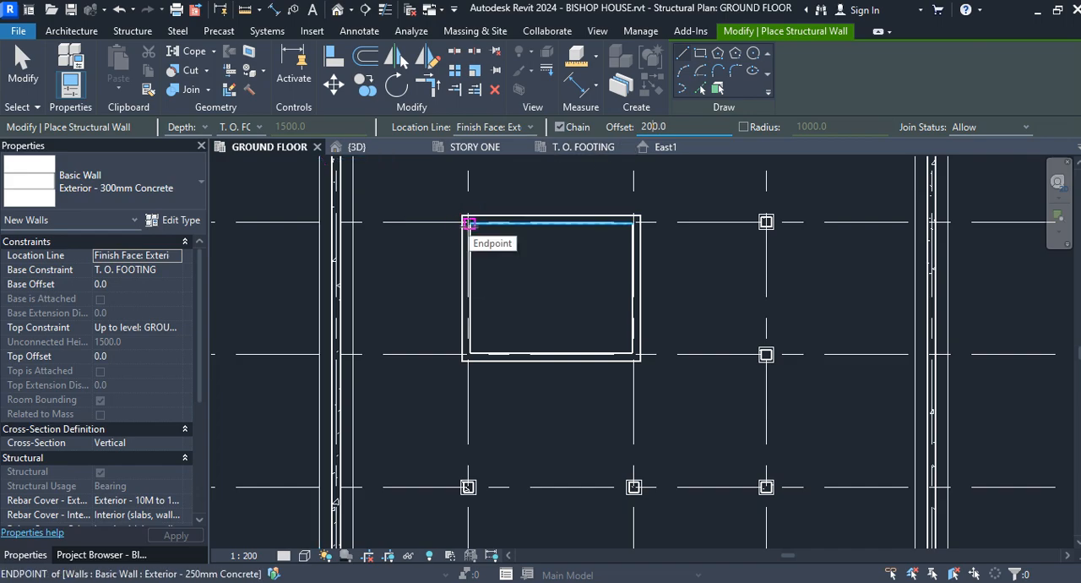
Step: Draw a rectangle of foundation walls on the core from its corner at grids B-2 to its corner at grids C-3
scroll(469, 223, "up", 2)
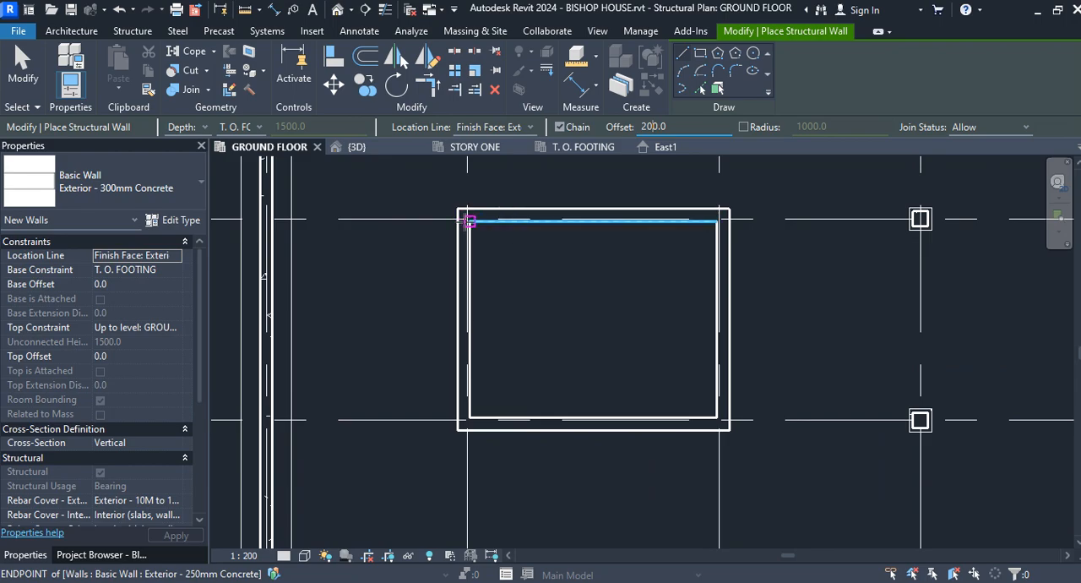
left_click(700, 54)
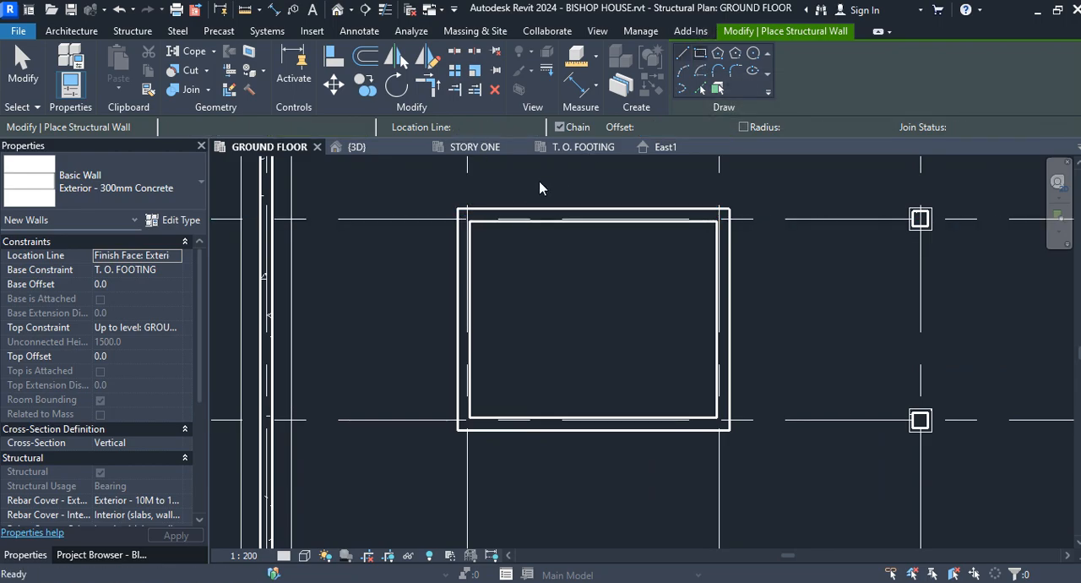
left_click(470, 221)
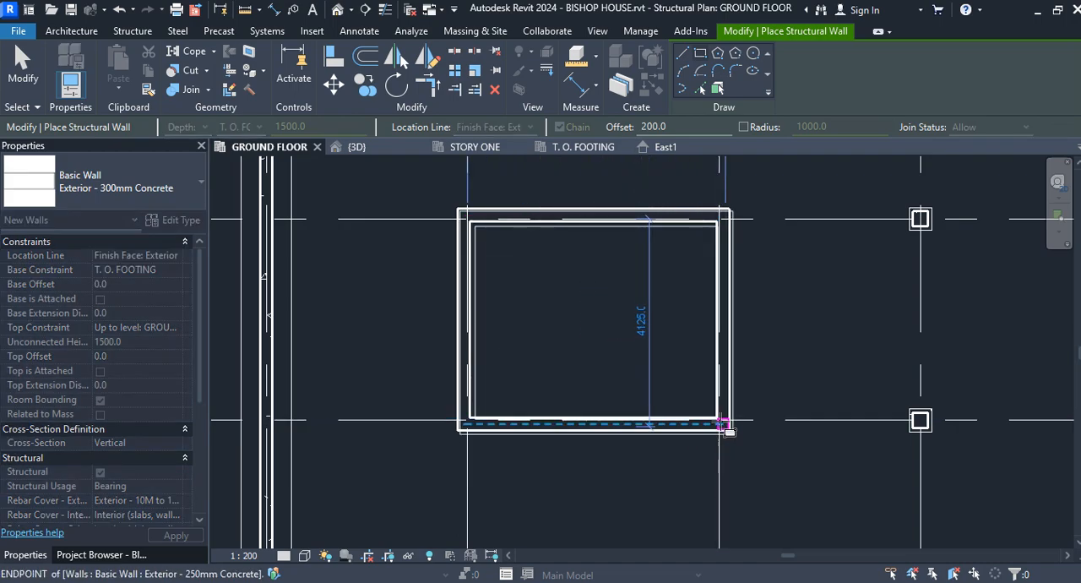
left_click(723, 424)
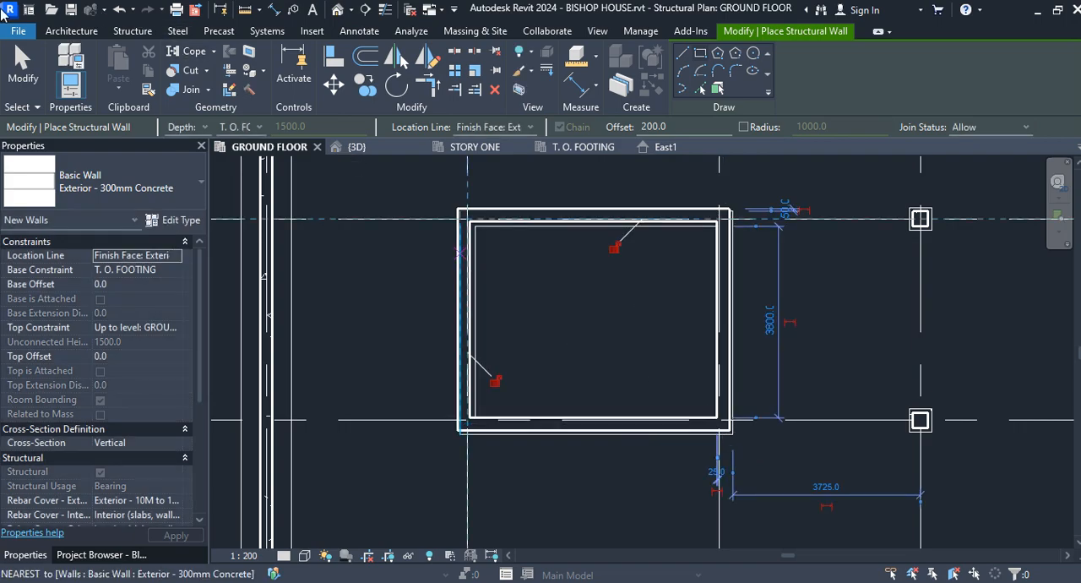
left_click(24, 69)
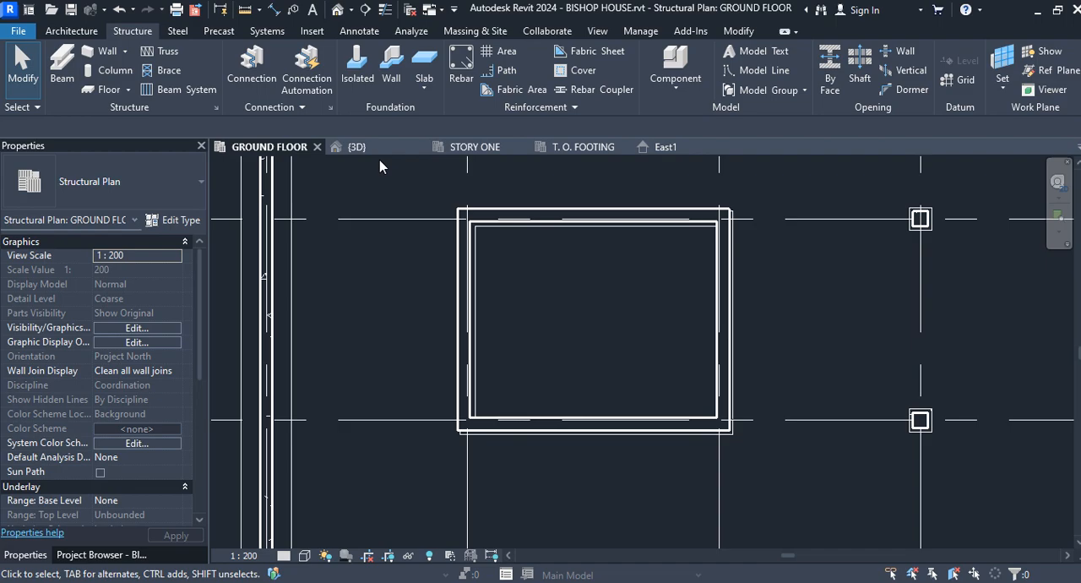
Step: Inspect the new walls beneath the core in the 3D view, comparing visual styles and keeping Realistic with Fine detail
left_click(356, 146)
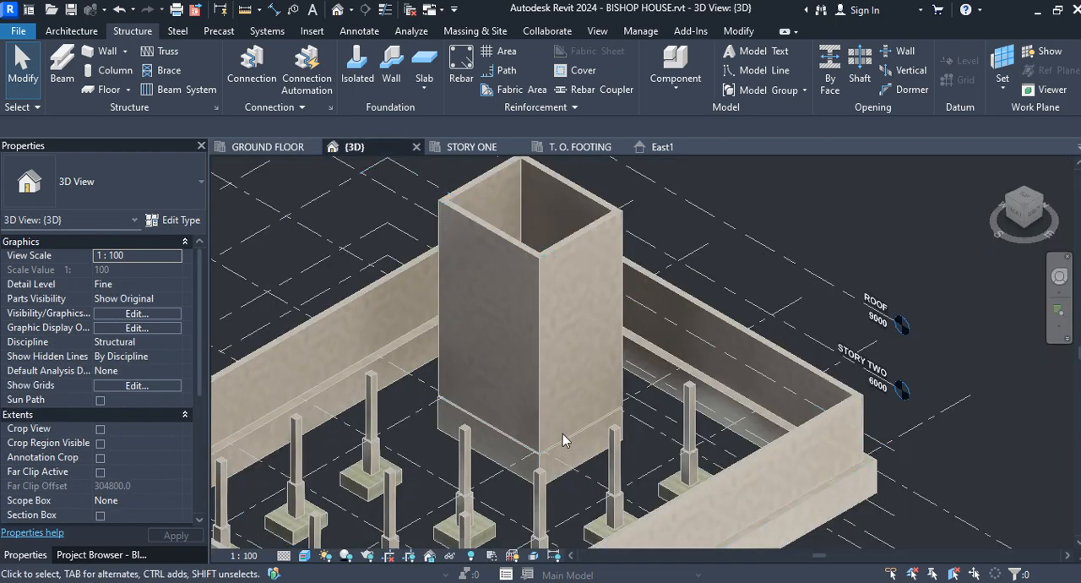
scroll(572, 451, "up", 3)
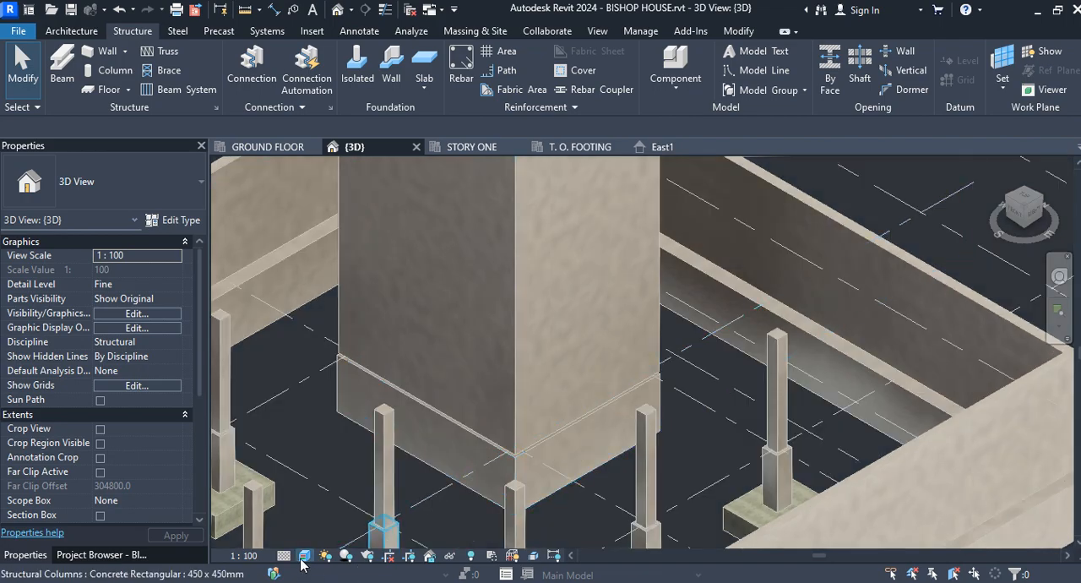
left_click(301, 558)
left_click(311, 538)
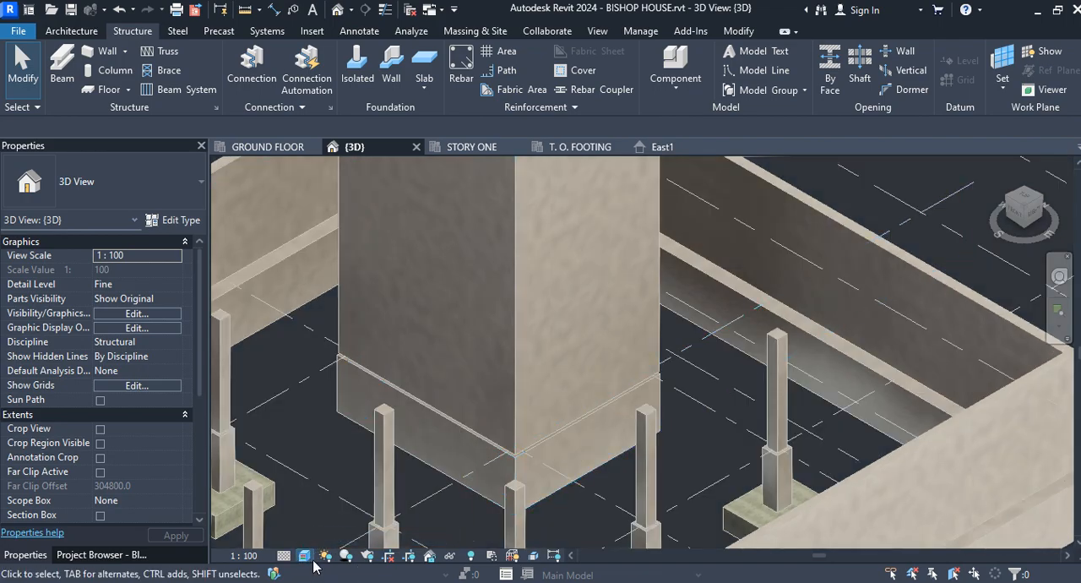
left_click(302, 558)
left_click(309, 522)
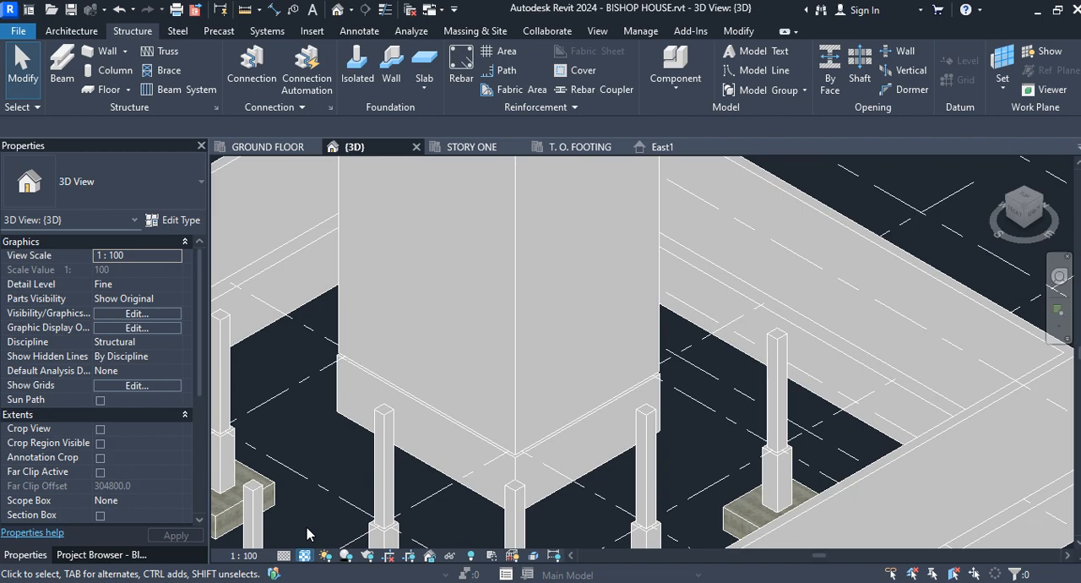
left_click(304, 557)
left_click(311, 538)
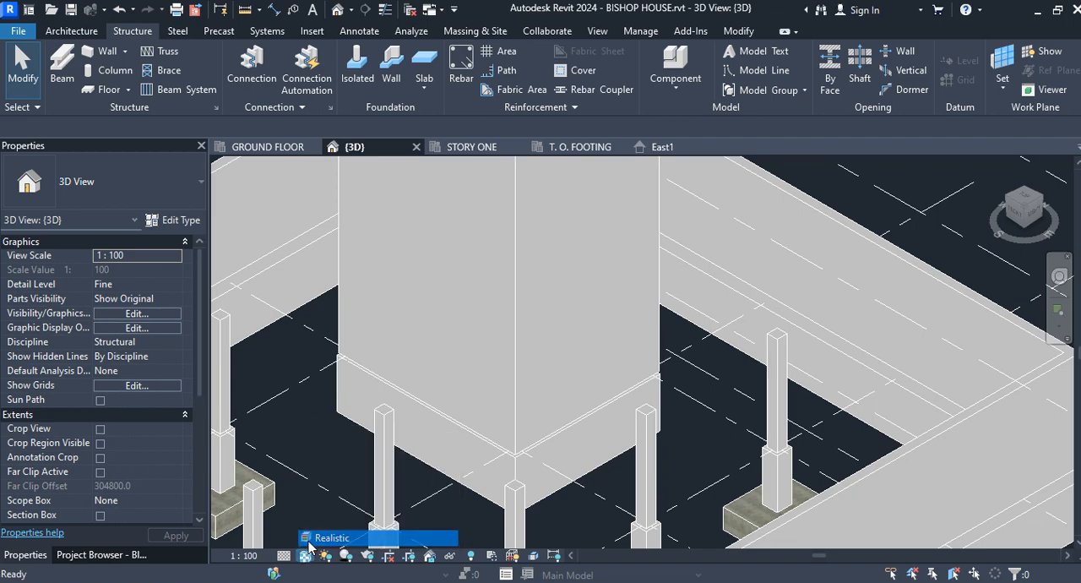
left_click(283, 556)
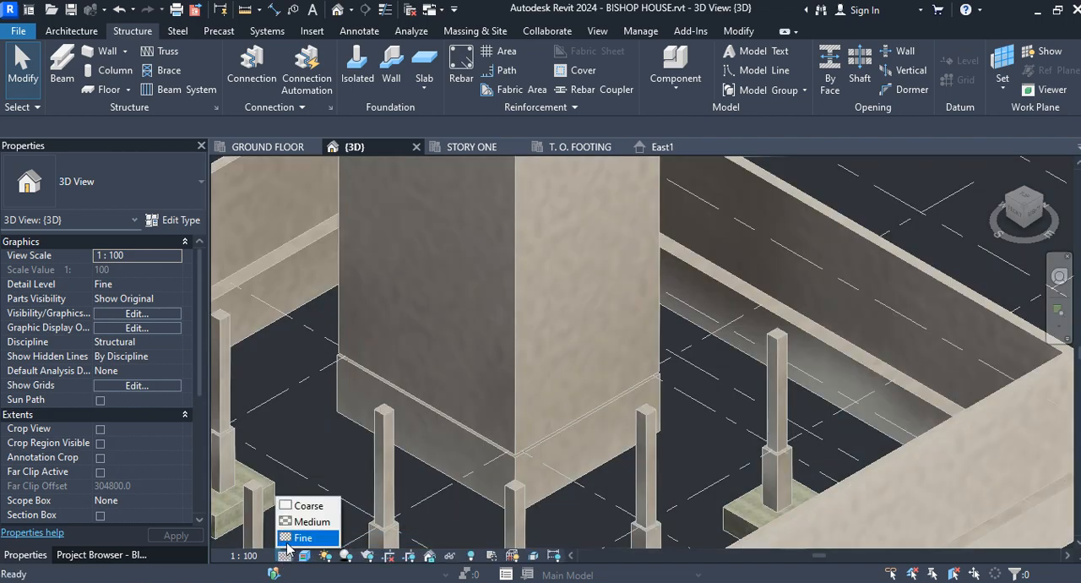
left_click(292, 536)
scroll(446, 465, "down", 3)
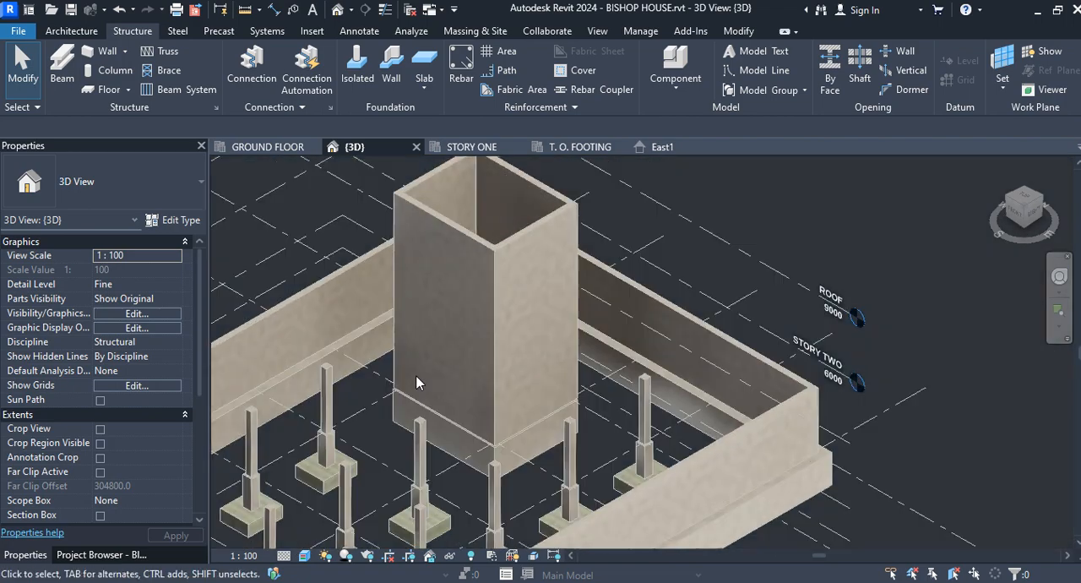
middle_click_drag(417, 375, 490, 386)
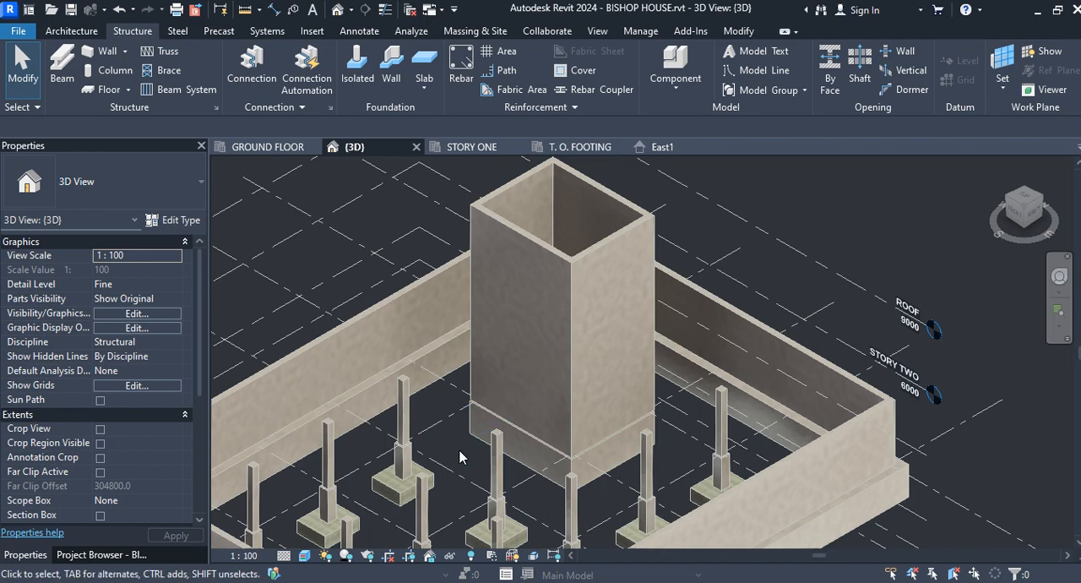
Step: Begin a structural foundation slab on the T. O. FOOTING plan using the 300mm Foundation Slab type
left_click(279, 146)
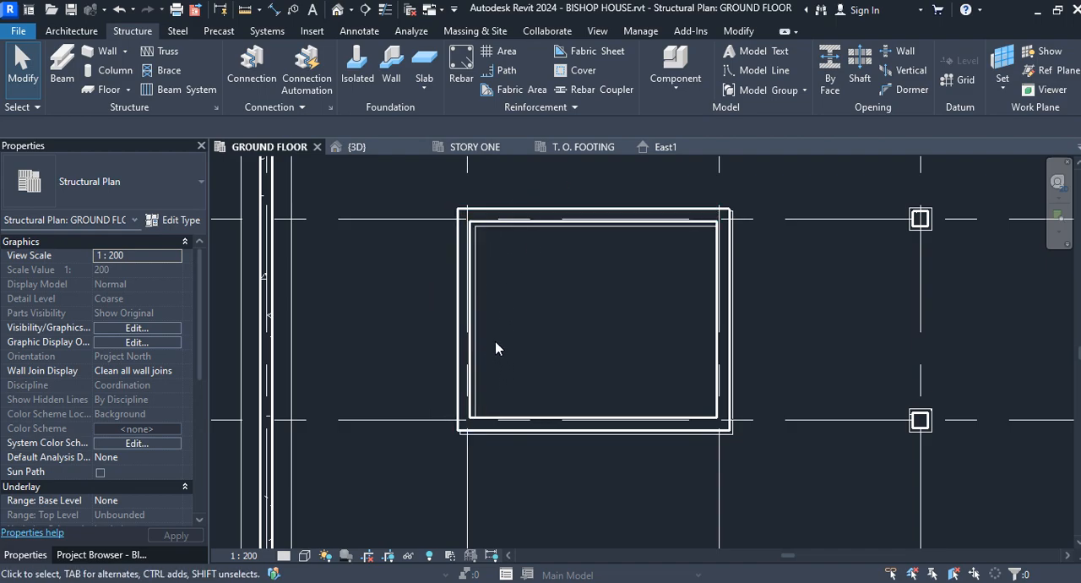
left_click(584, 148)
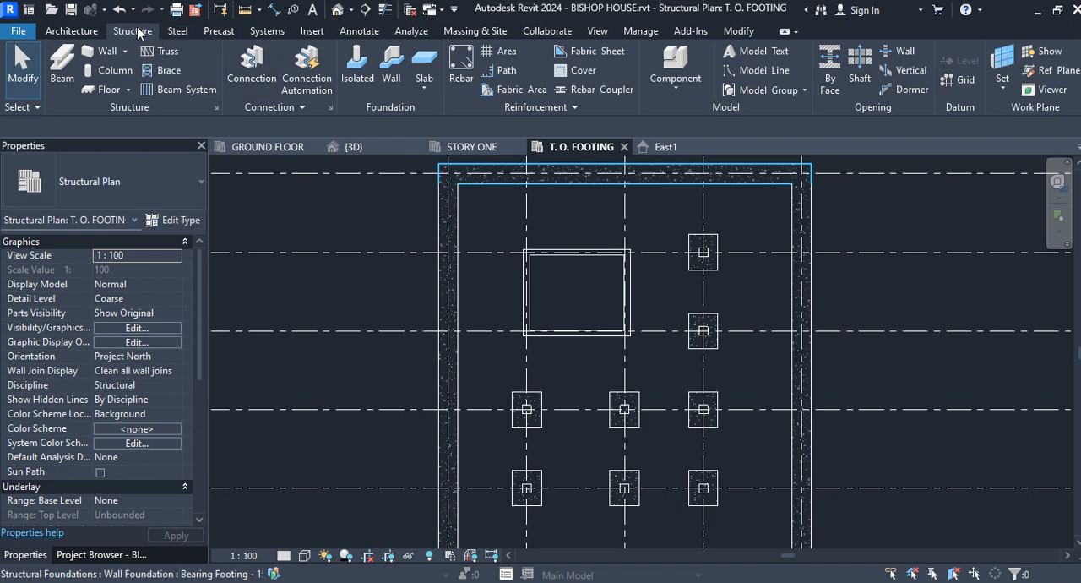
left_click(425, 62)
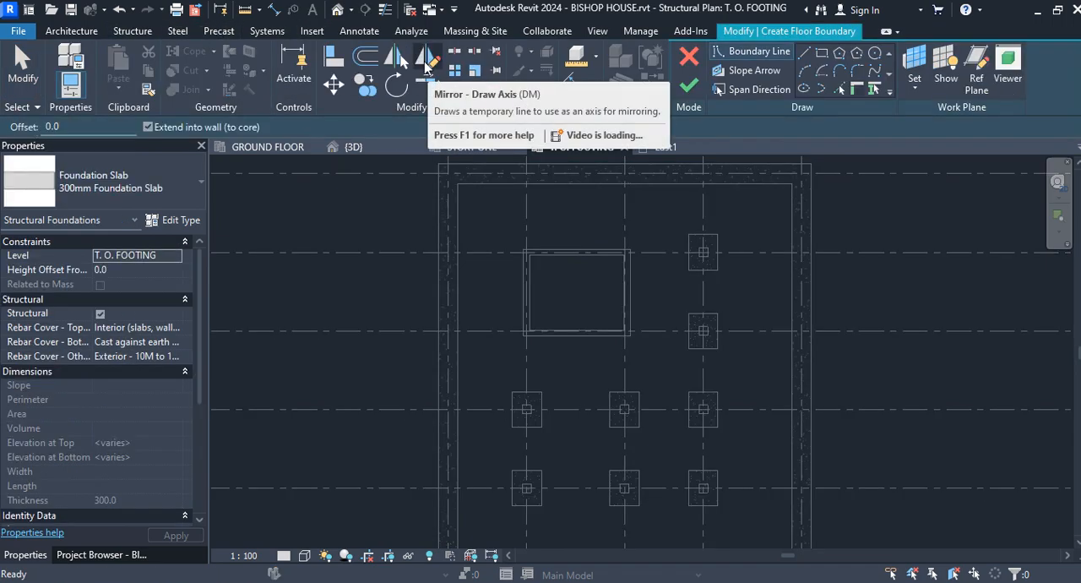
left_click(185, 181)
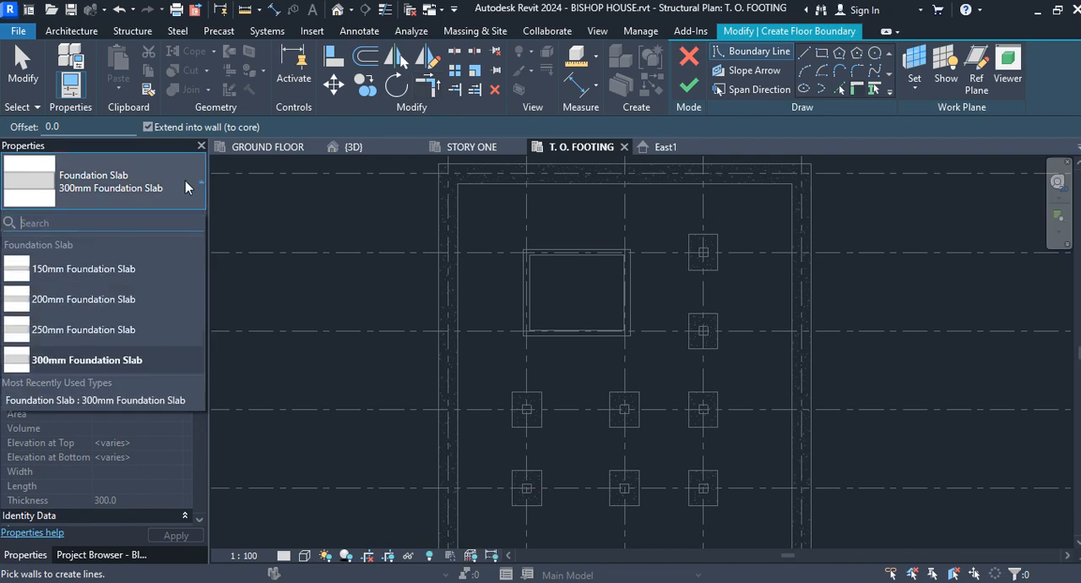
left_click(152, 359)
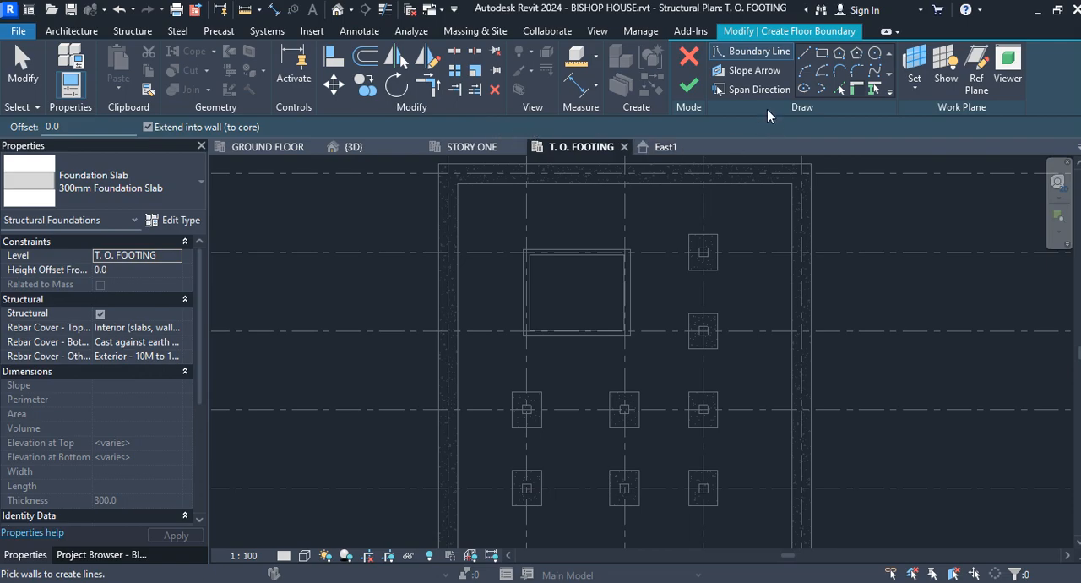
Step: Sketch a rectangular slab boundary offset 500 mm outward from the outer corners of the core's foundation walls
left_click(820, 54)
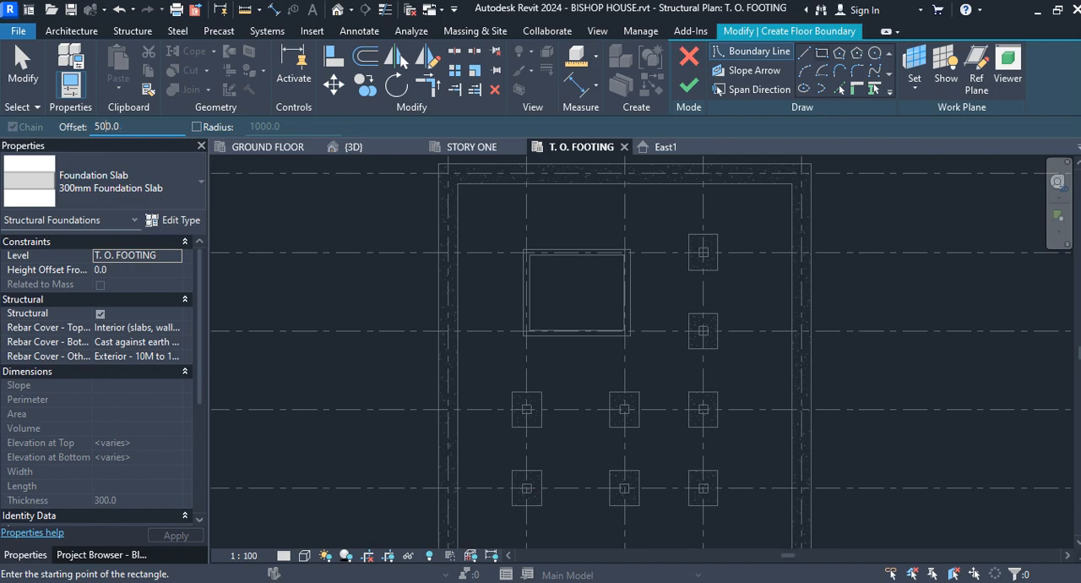
scroll(527, 257, "up", 2)
left_click(523, 245)
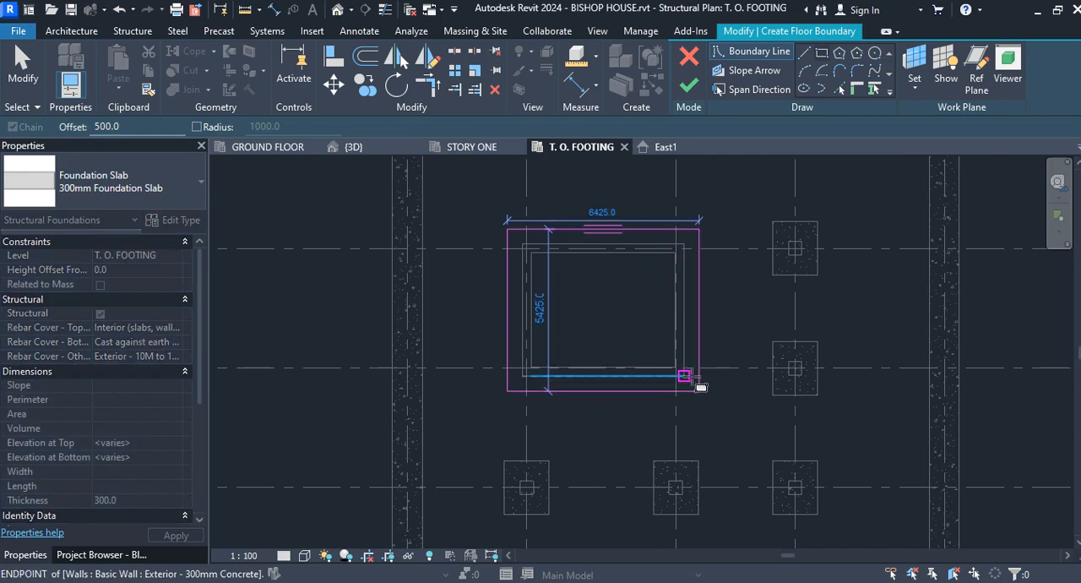
left_click(688, 378)
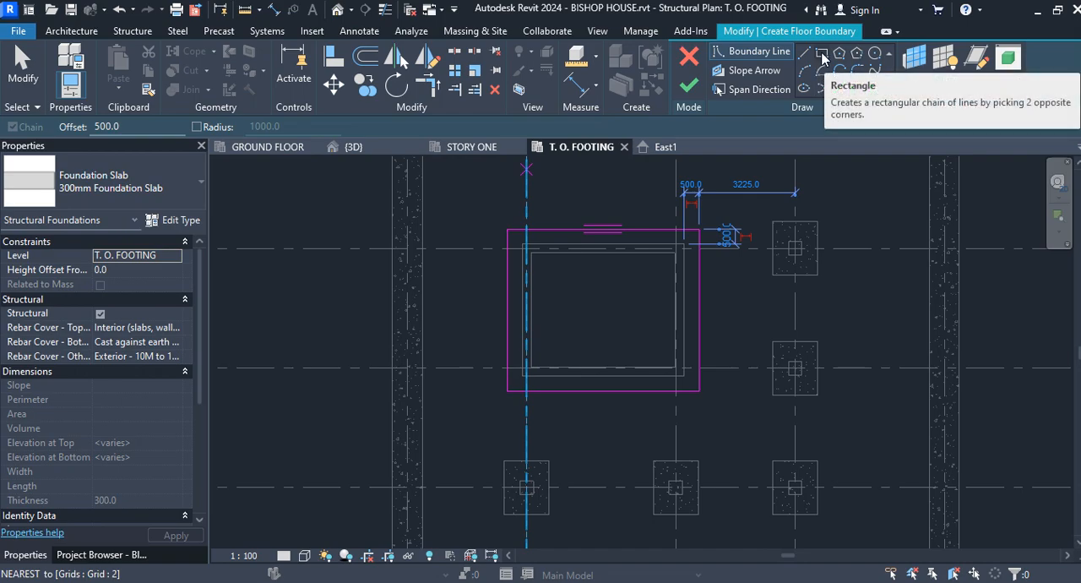
Step: Sketch a rectangular opening about 2000 by 1500 mm inside the core, using an offset of 1000 mm from the picked corners
left_click(822, 55)
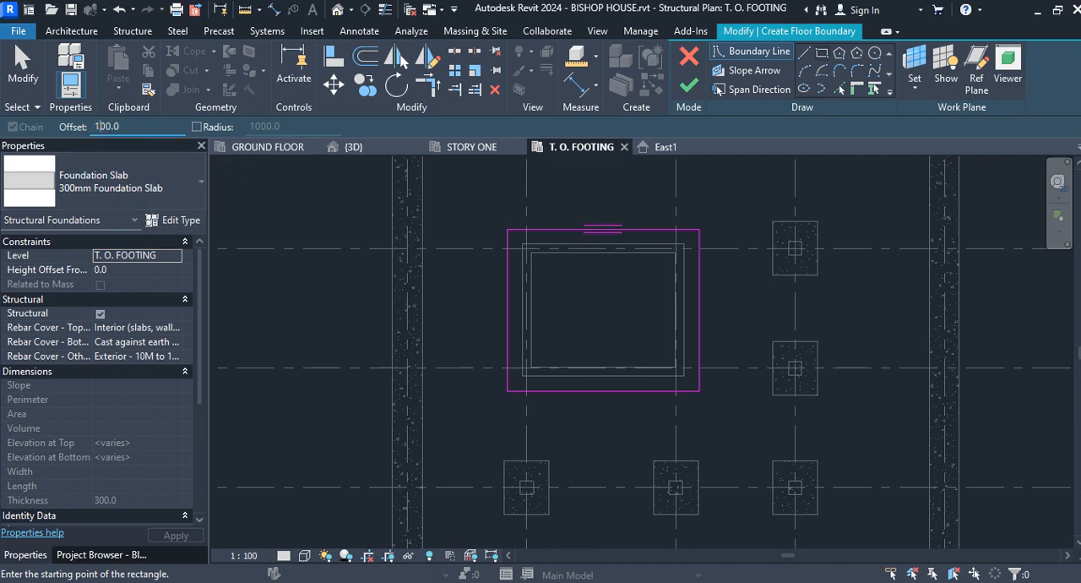
type("0")
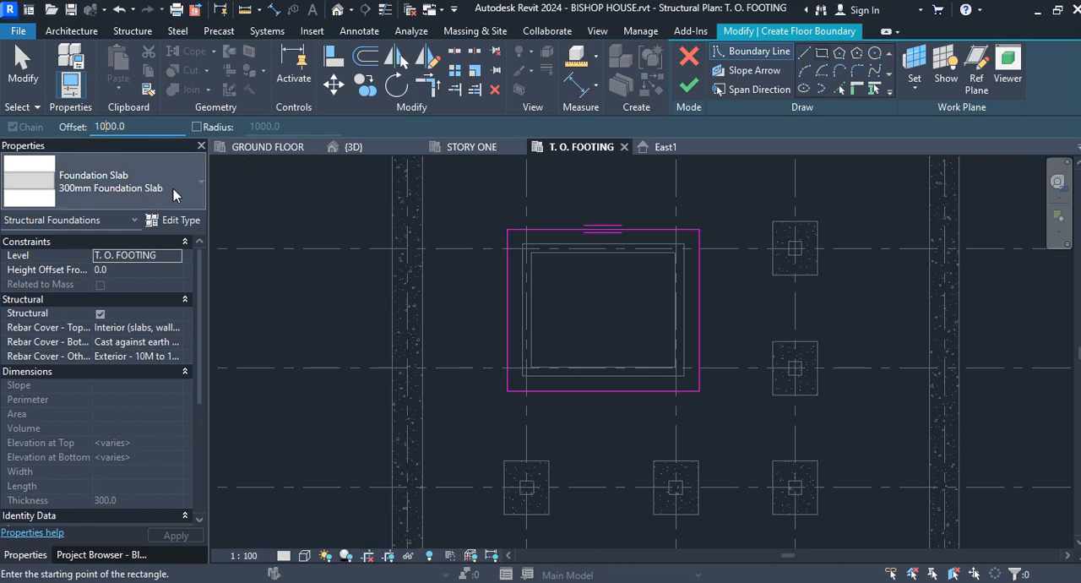
left_click(530, 252)
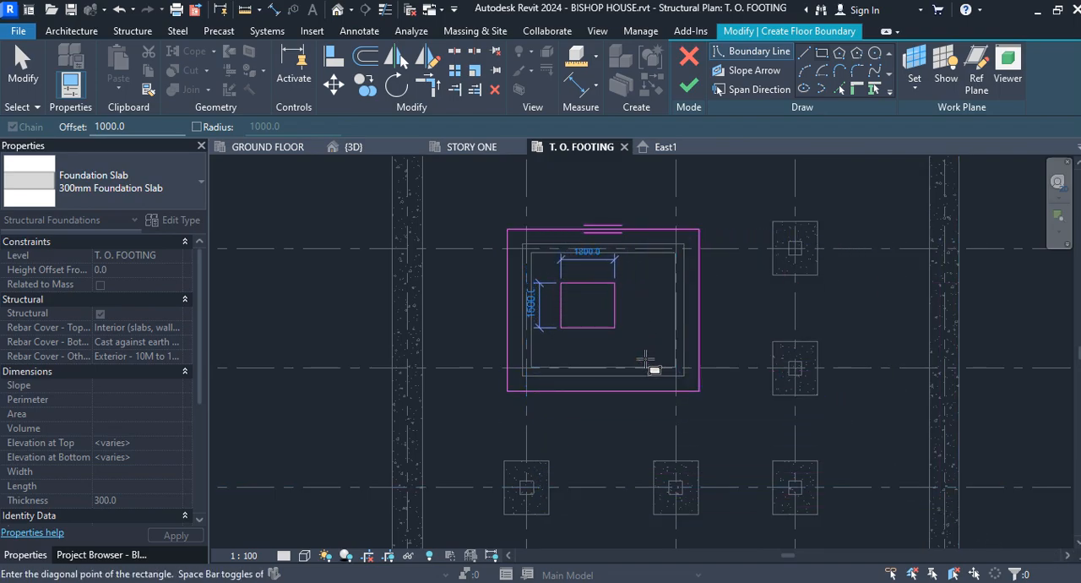
left_click(652, 361)
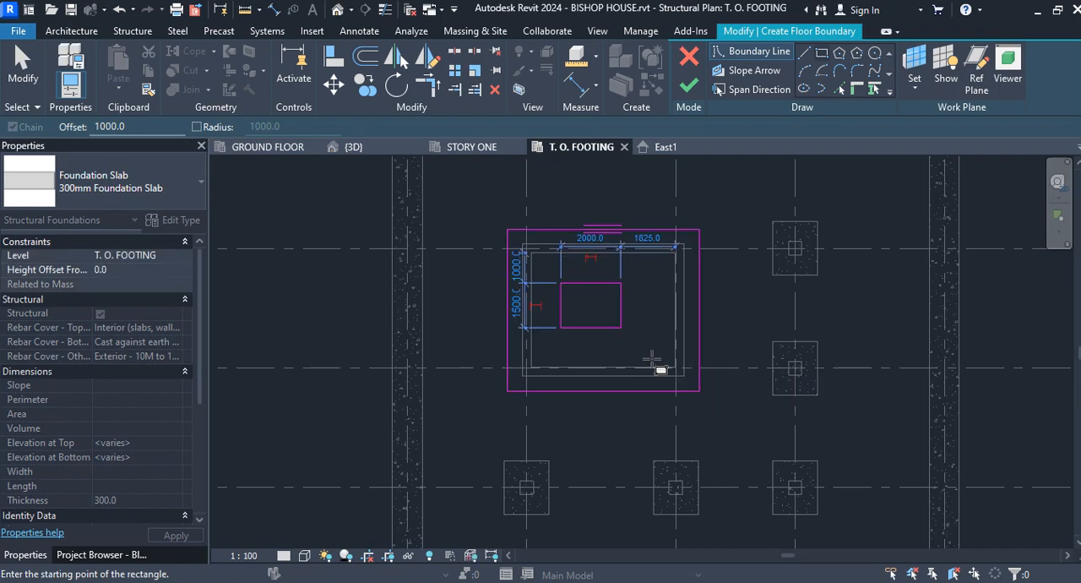
Step: Resize the inner opening rectangle to 2000 by 2000 mm by editing its temporary dimensions
left_click(23, 63)
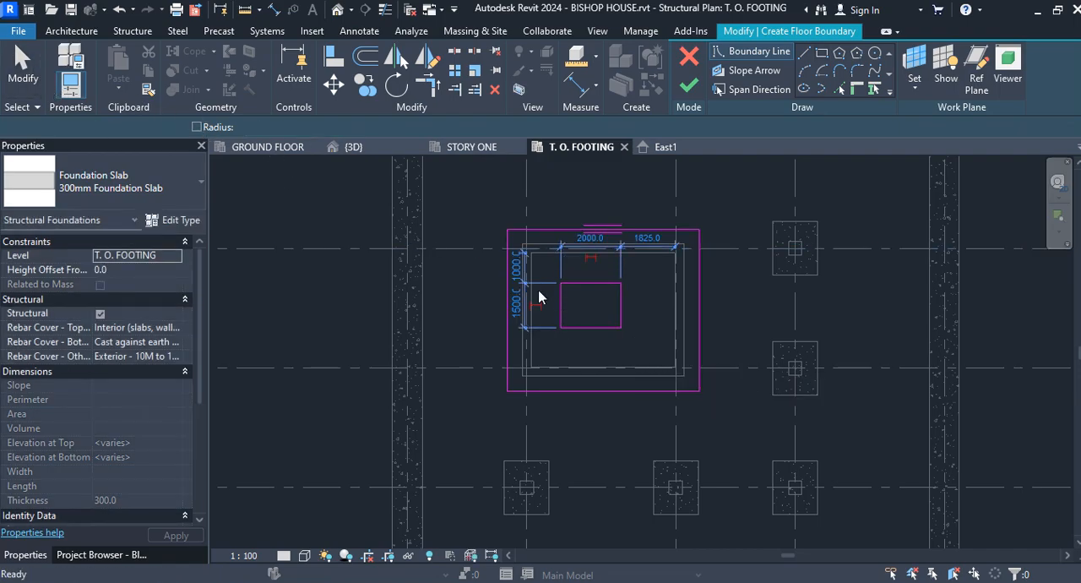
left_click(599, 291)
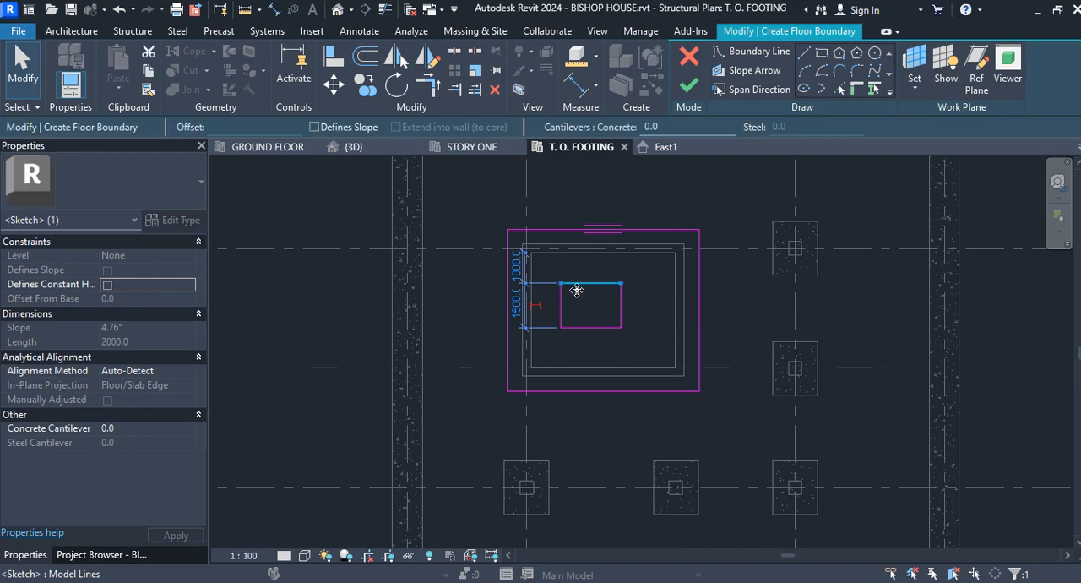
left_click(517, 304)
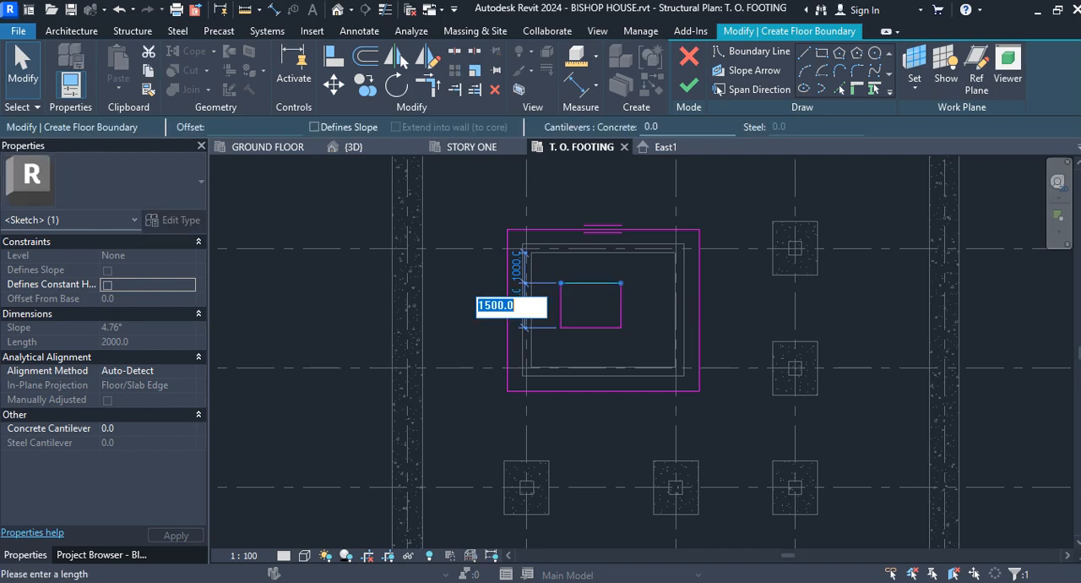
key("Return")
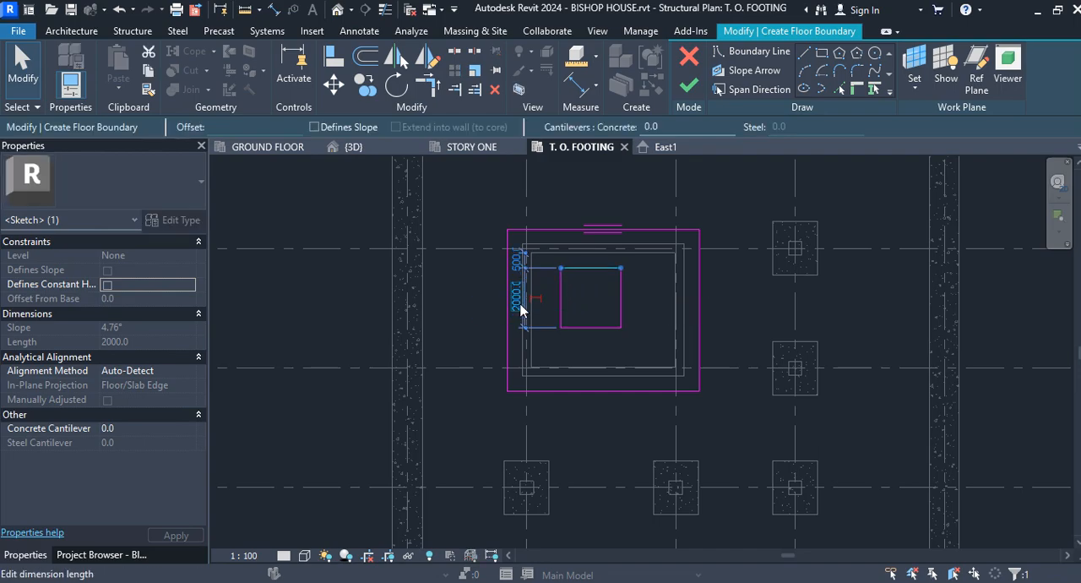
left_click(617, 296)
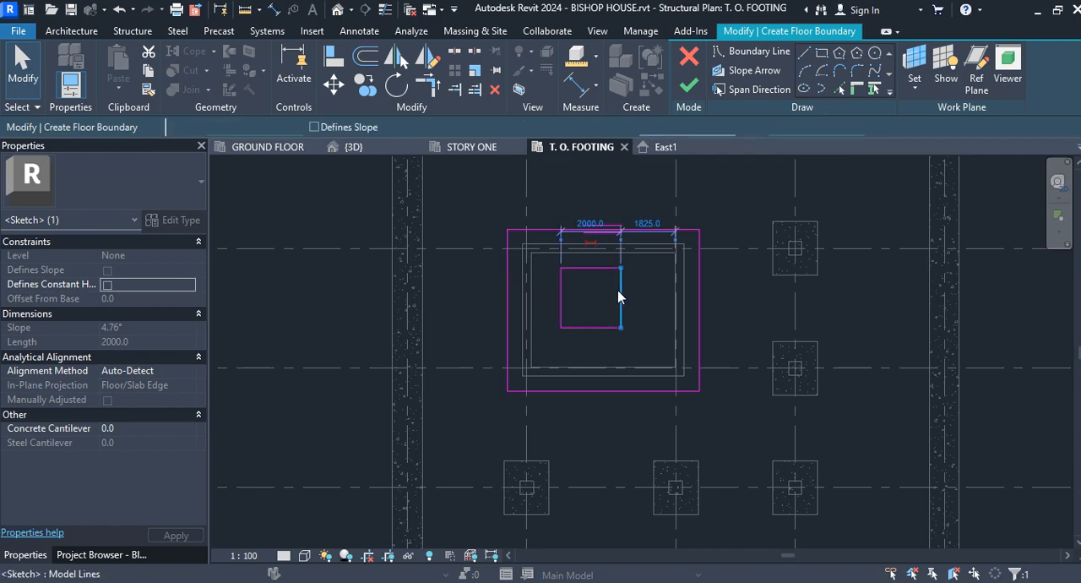
left_click(582, 221)
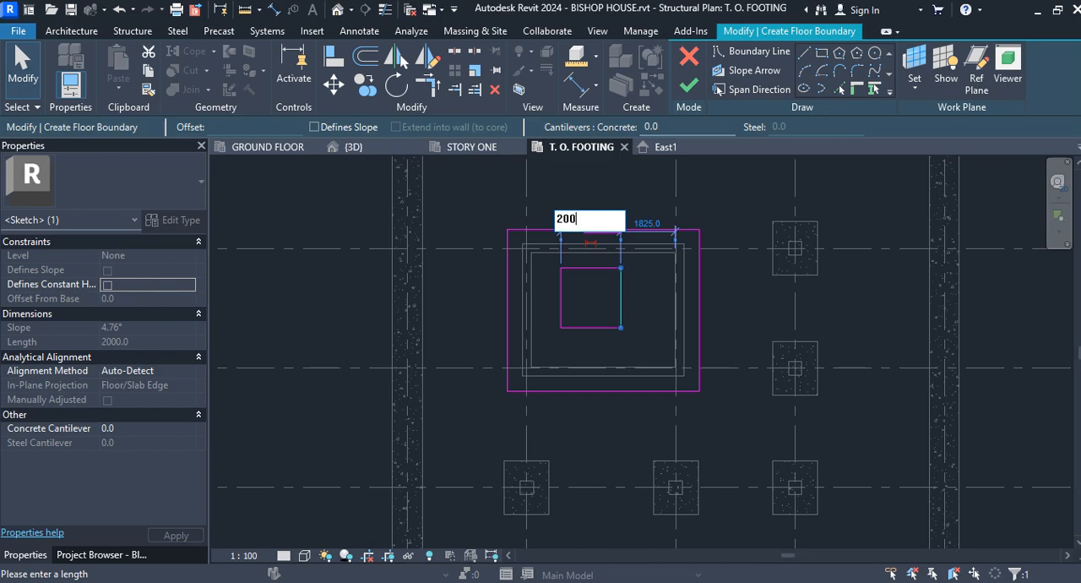
type("2000")
key("Return")
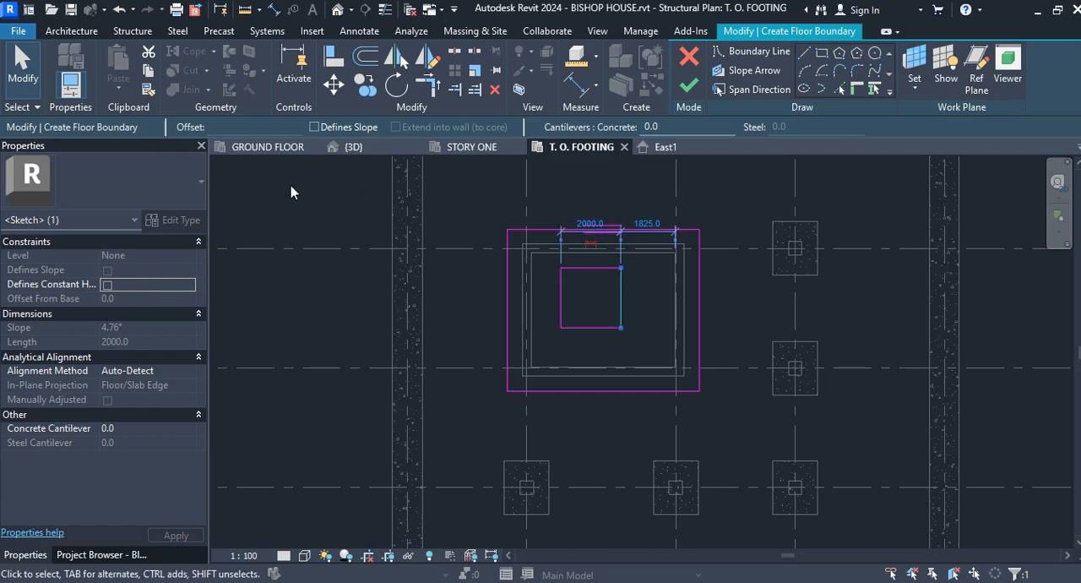
left_click(23, 67)
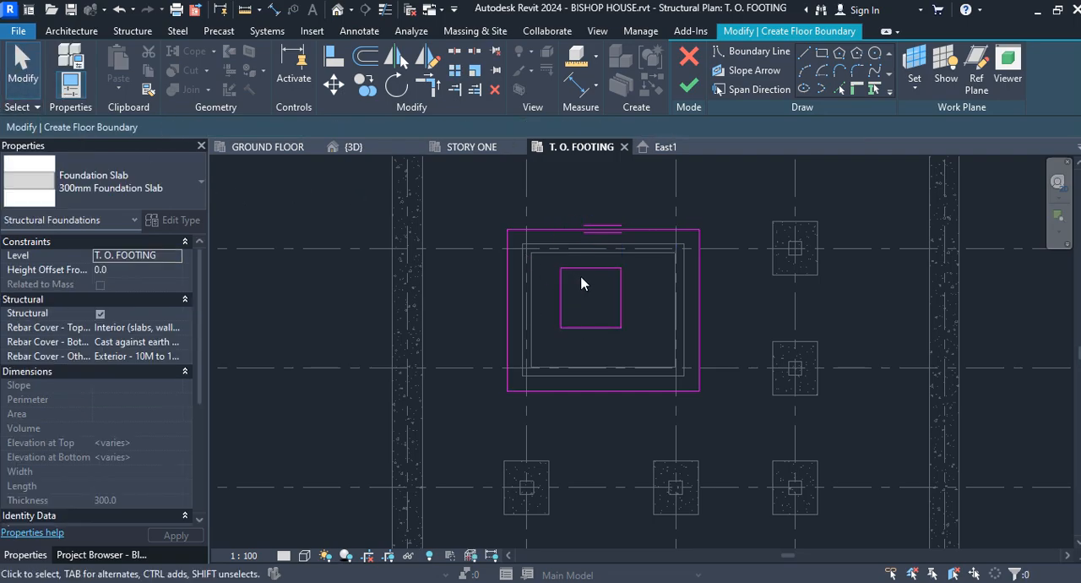
Step: Move the square opening sketch slightly towards grid 2 inside the core and finish the foundation slab
left_click_drag(536, 260, 632, 353)
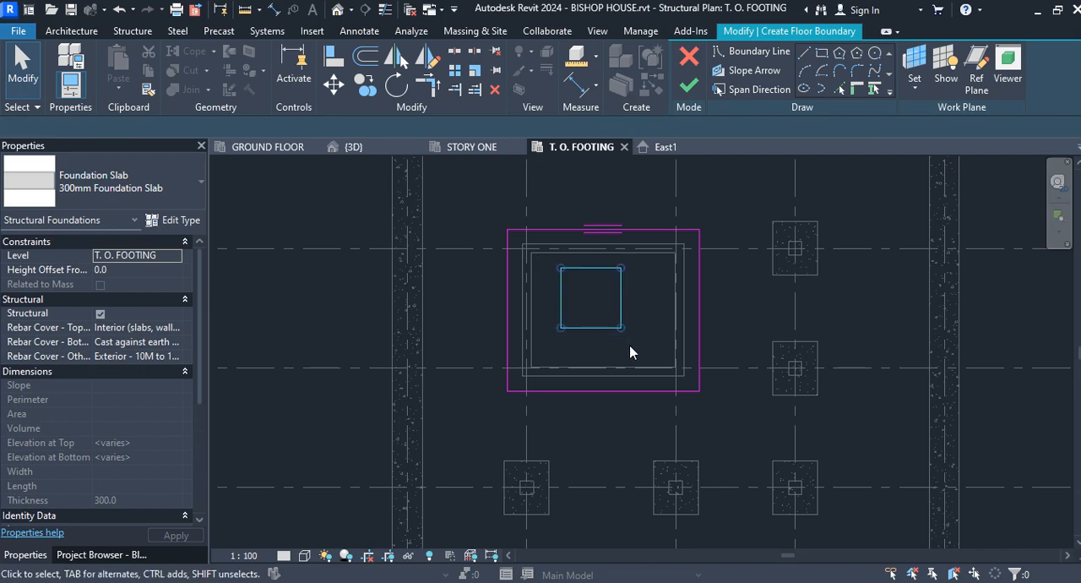
left_click(338, 87)
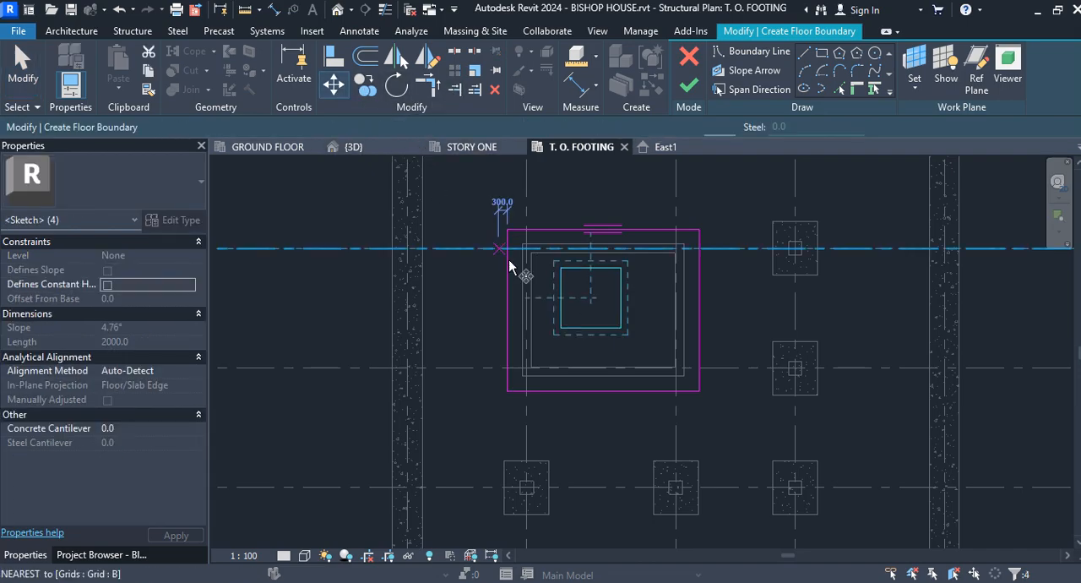
left_click(588, 296)
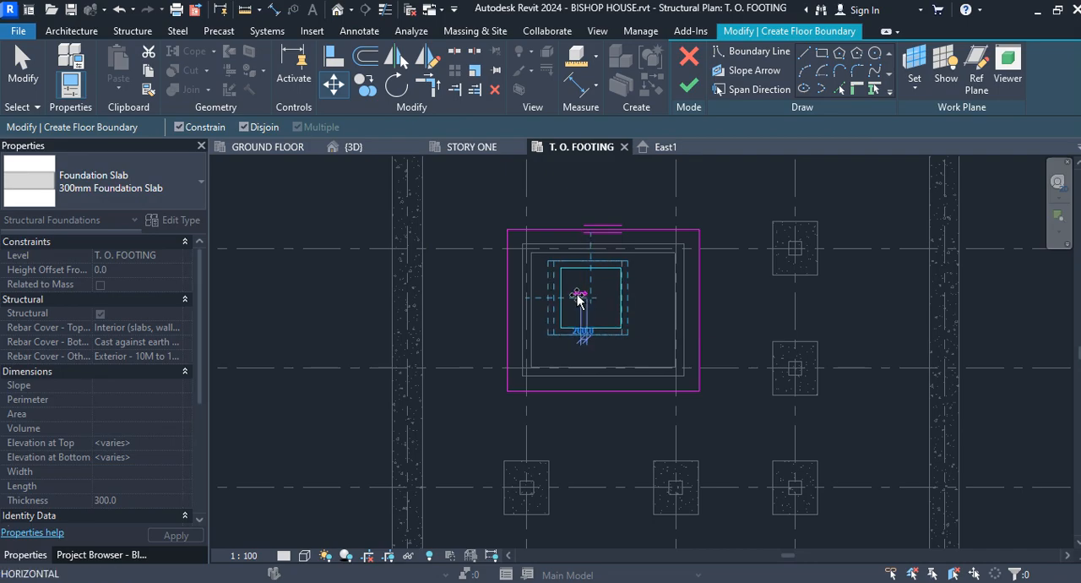
left_click(570, 292)
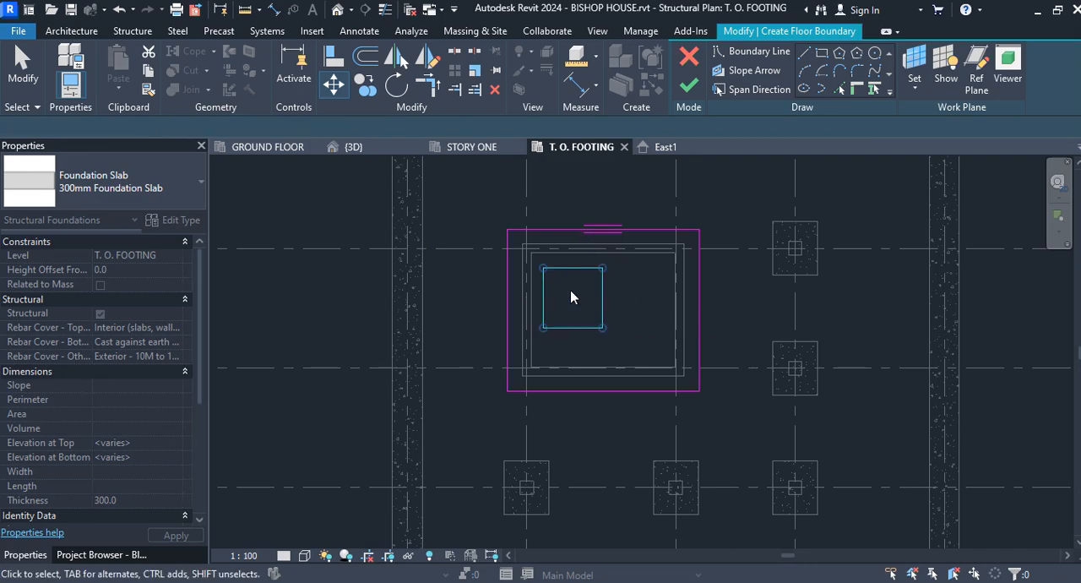
left_click(22, 65)
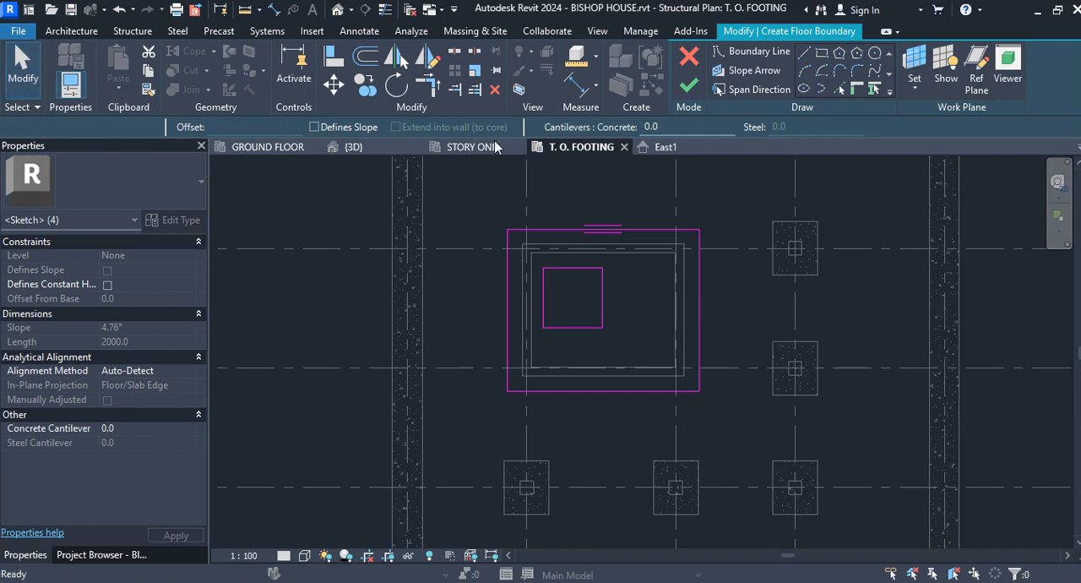
left_click(690, 86)
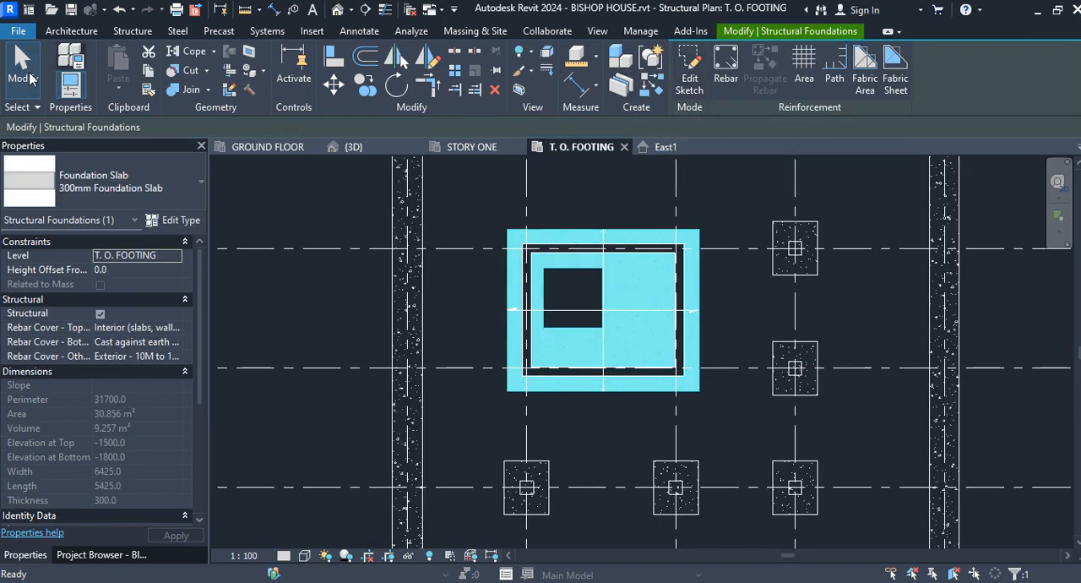
left_click(454, 187)
Step: Inspect the new foundation slab and its opening beneath the core in the 3D view, from the side and from above
left_click(367, 146)
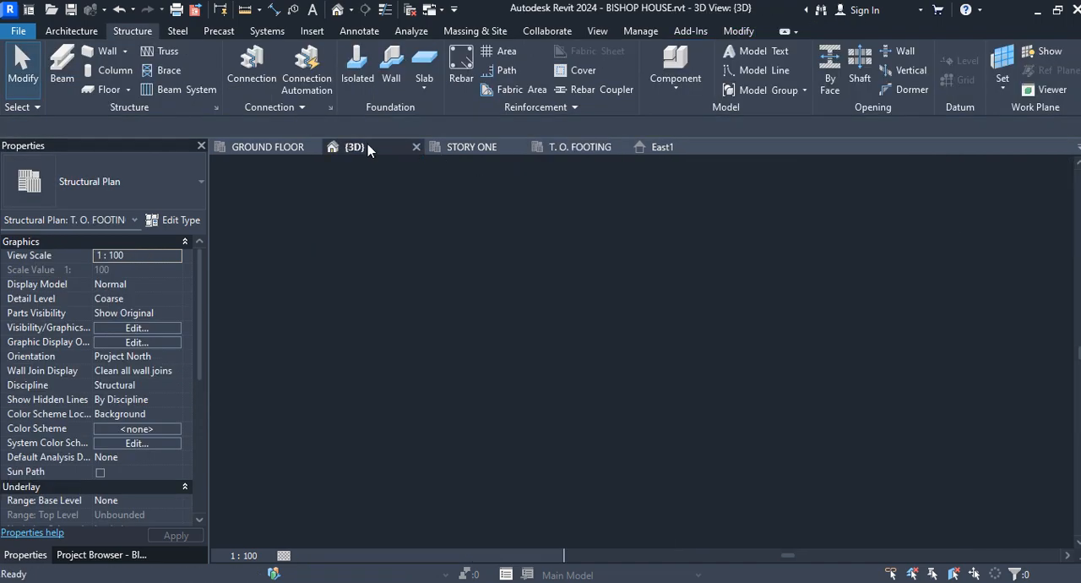
scroll(602, 467, "up", 5)
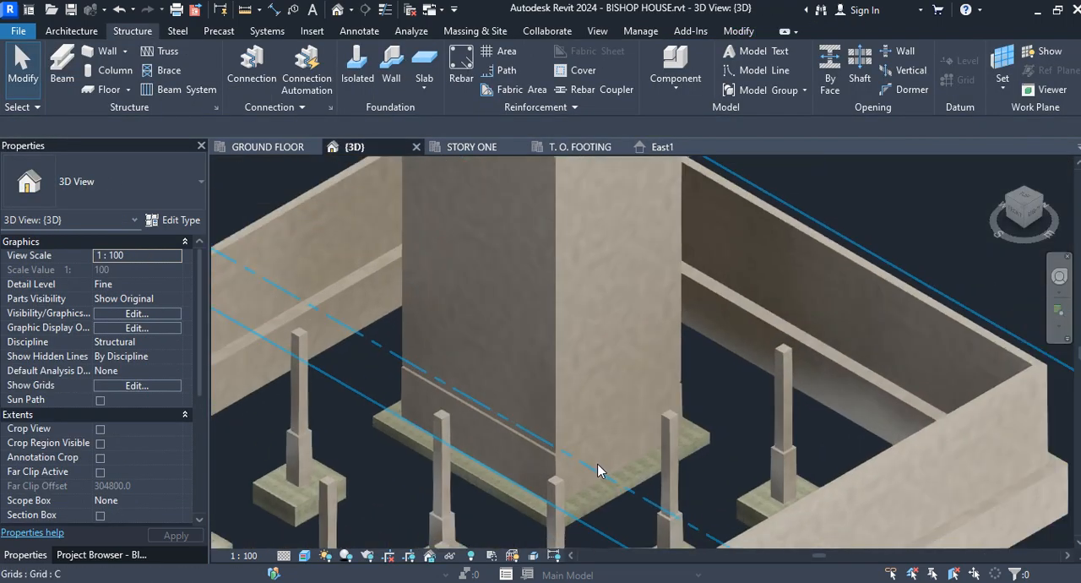
scroll(597, 481, "down", 2)
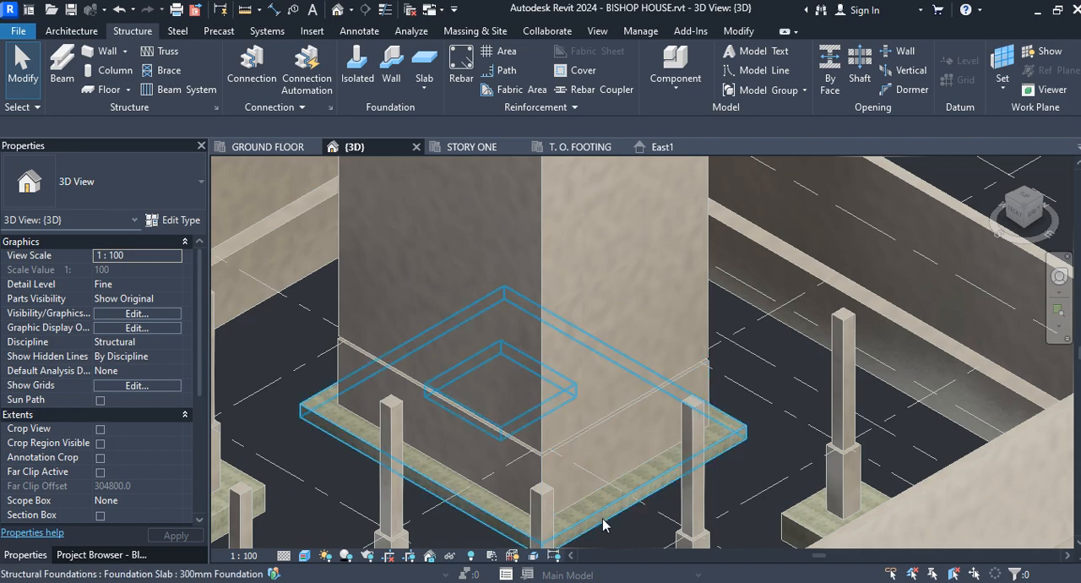
scroll(630, 311, "down", 5)
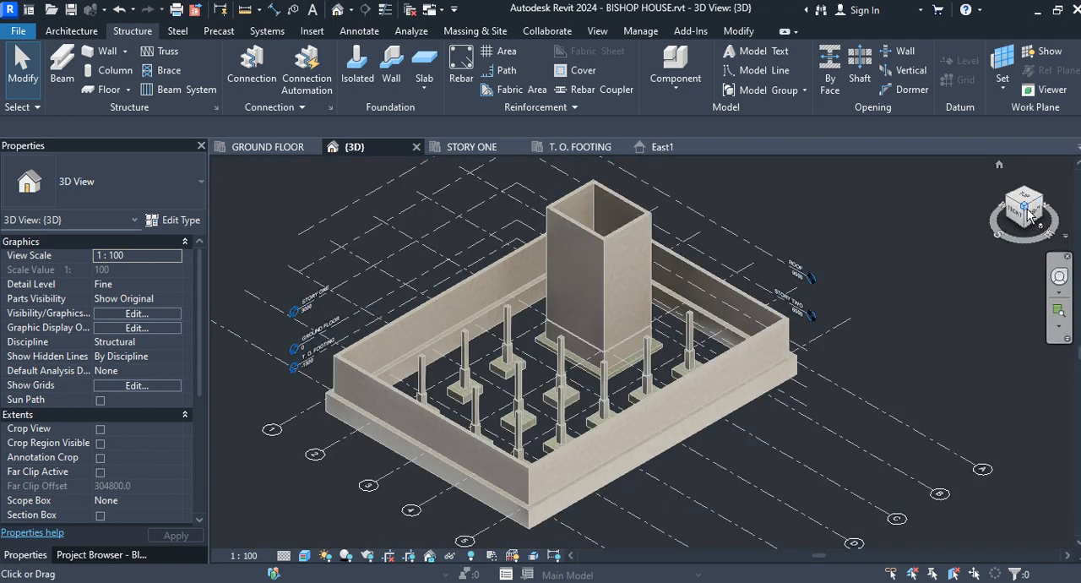
left_click(1027, 212)
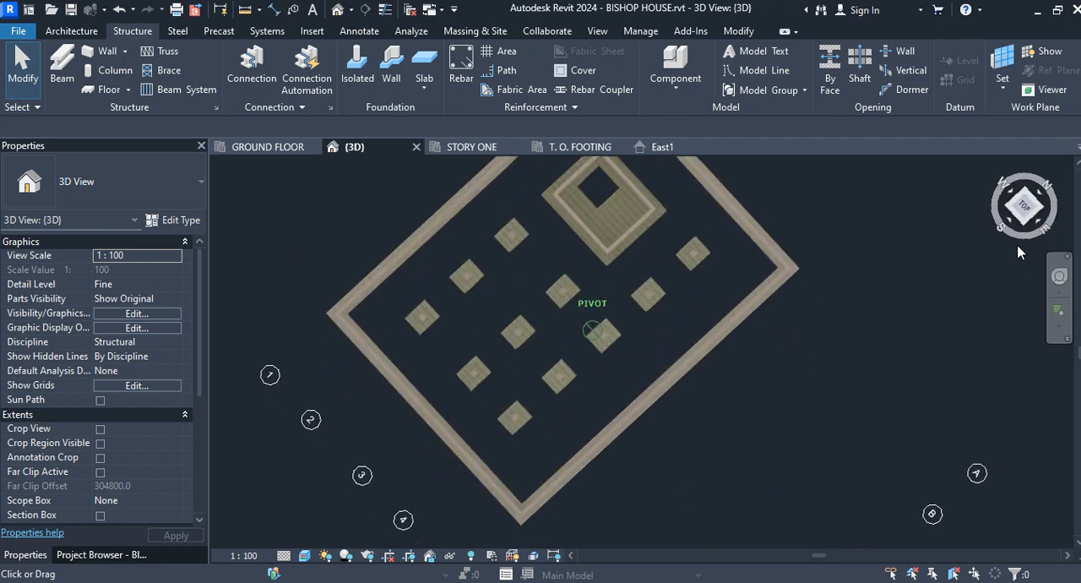
middle_click_drag(1018, 253, 1020, 228, "shift")
scroll(667, 203, "up", 5)
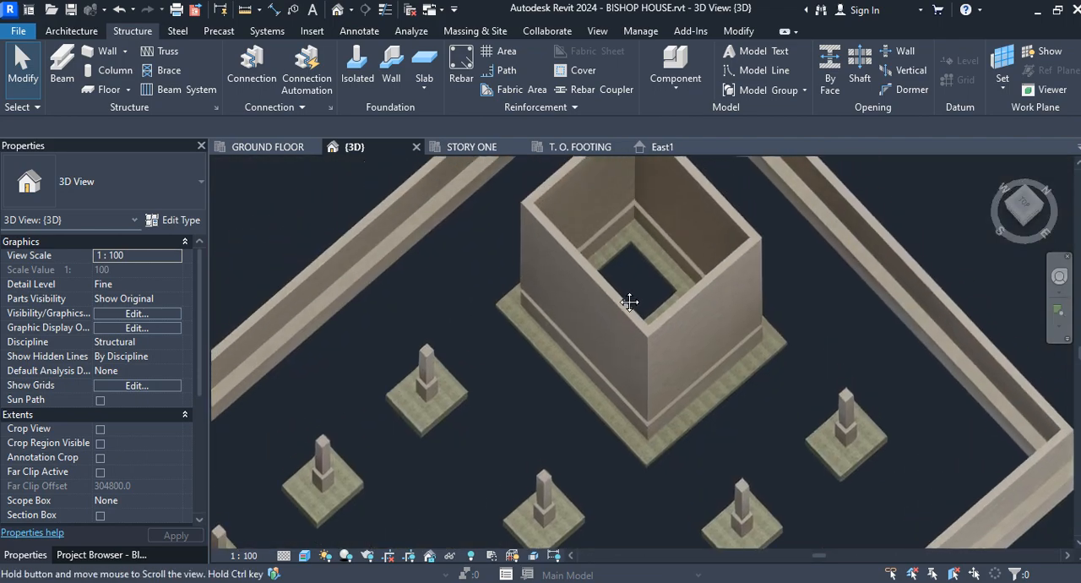
middle_click_drag(629, 301, 623, 313)
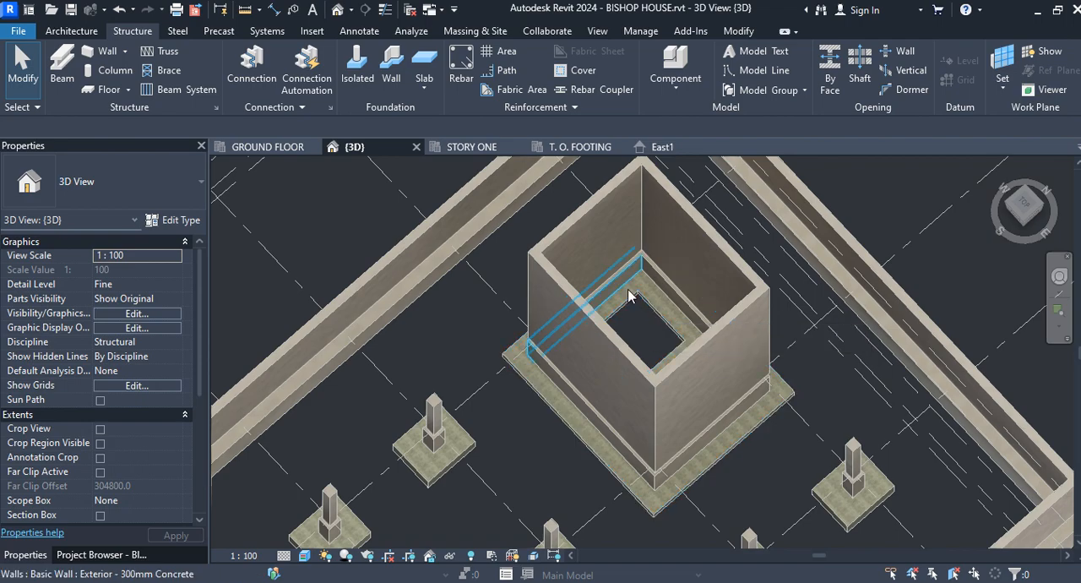
Step: On the ground floor plan, start a shaft opening and sketch its rectangular boundary between opposite inner corners of the core walls
left_click(286, 148)
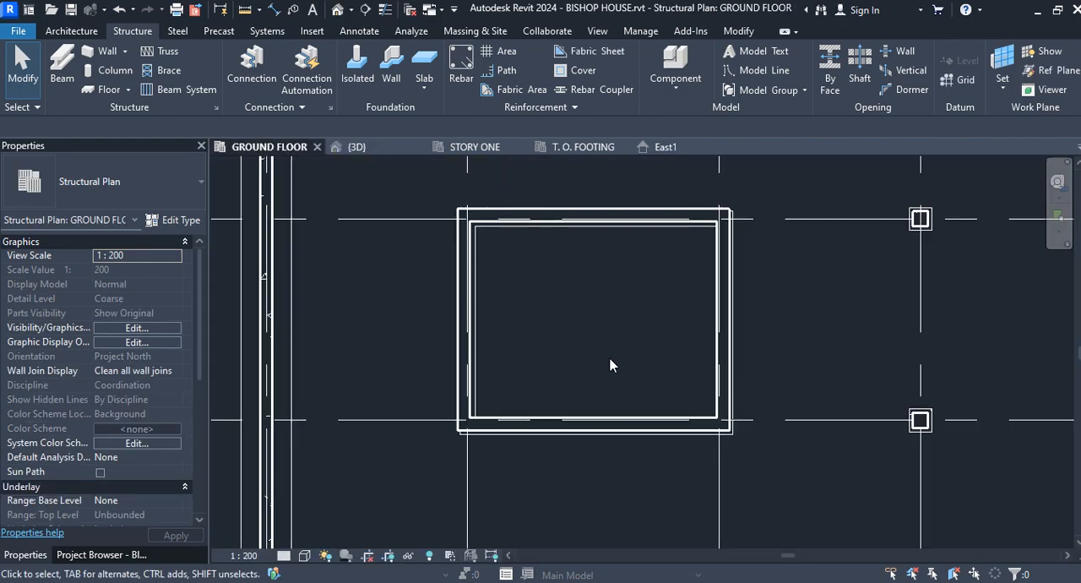
scroll(609, 365, "down", 1)
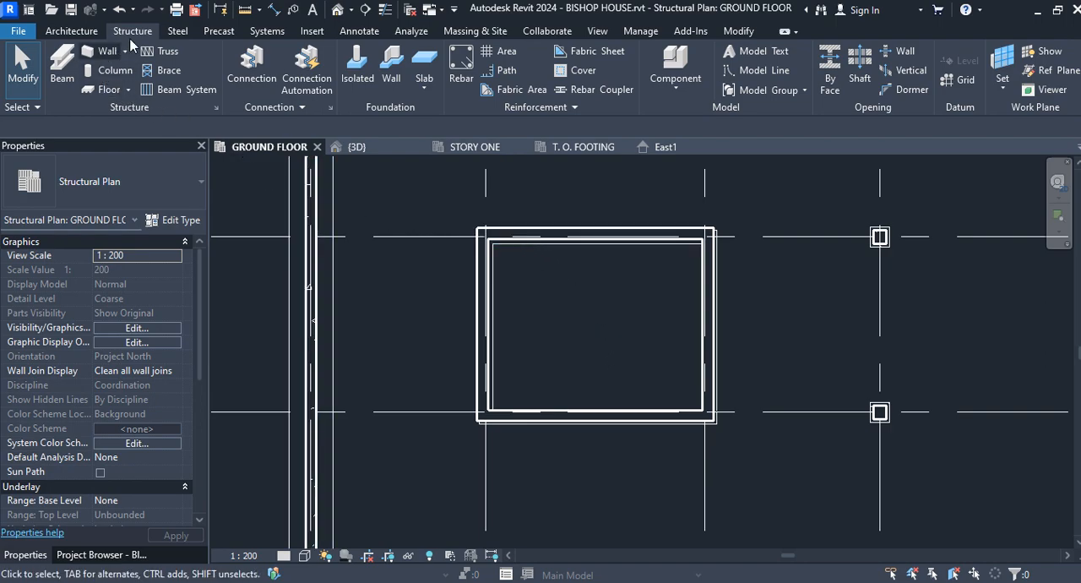
left_click(862, 68)
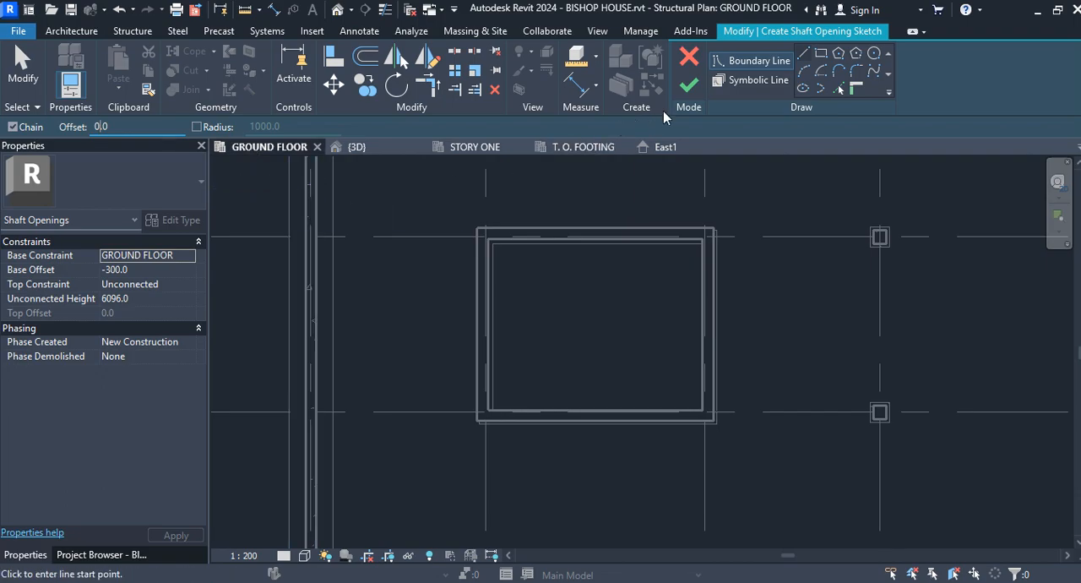
key("Escape")
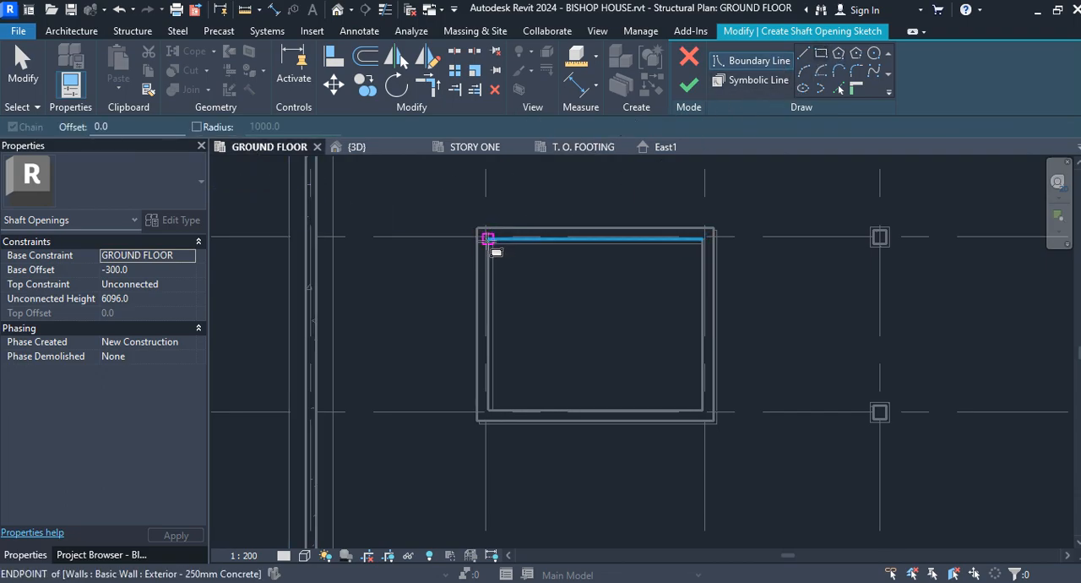
left_click(488, 239)
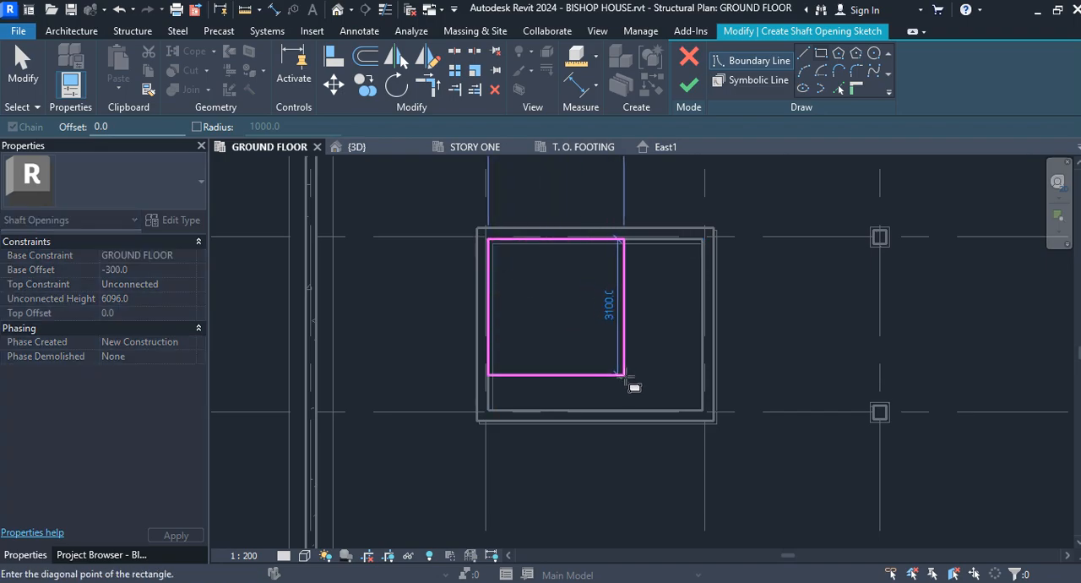
left_click(704, 411)
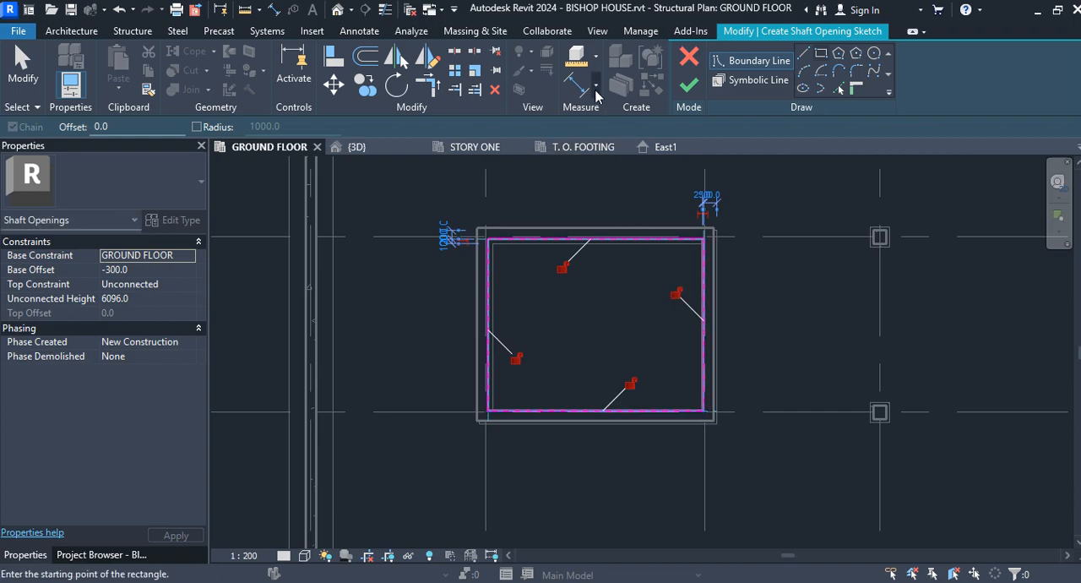
Step: Add two symbolic lines crossing diagonally between the shaft boundary's corners and finish the shaft opening
left_click(738, 82)
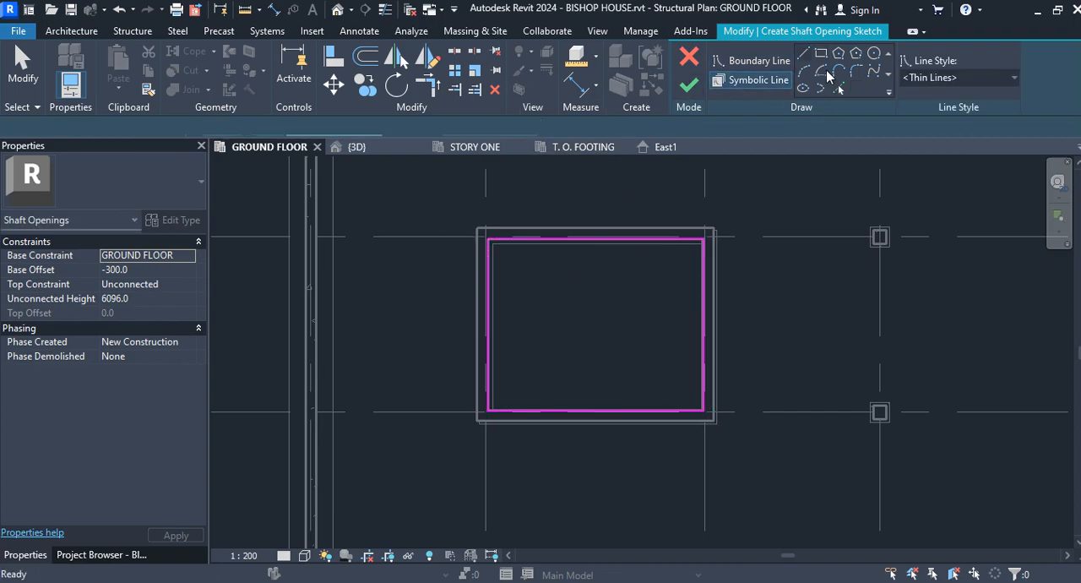
left_click(803, 56)
left_click(488, 239)
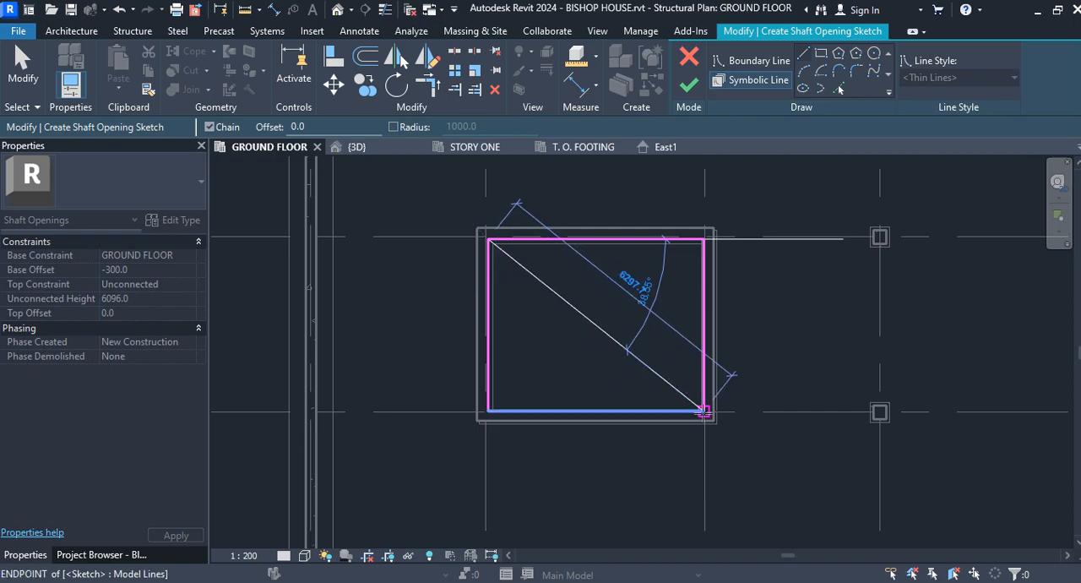
left_click(705, 411)
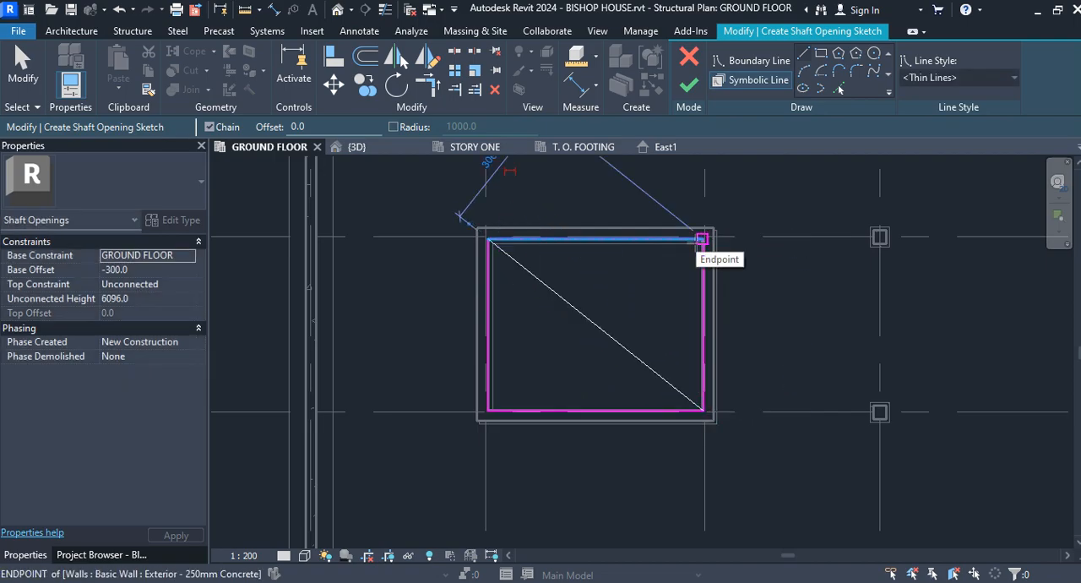
left_click(702, 240)
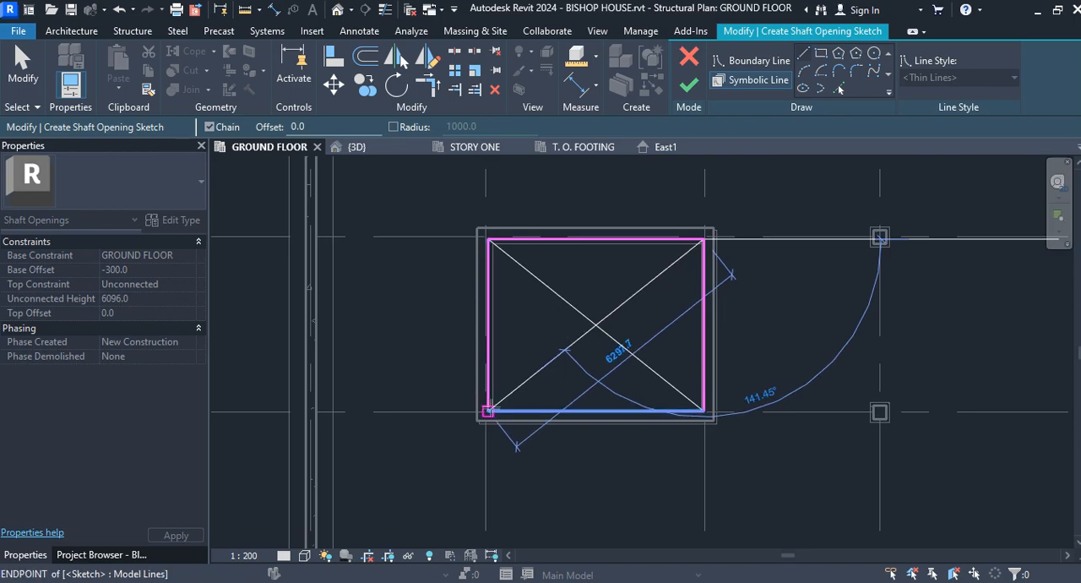
left_click(489, 411)
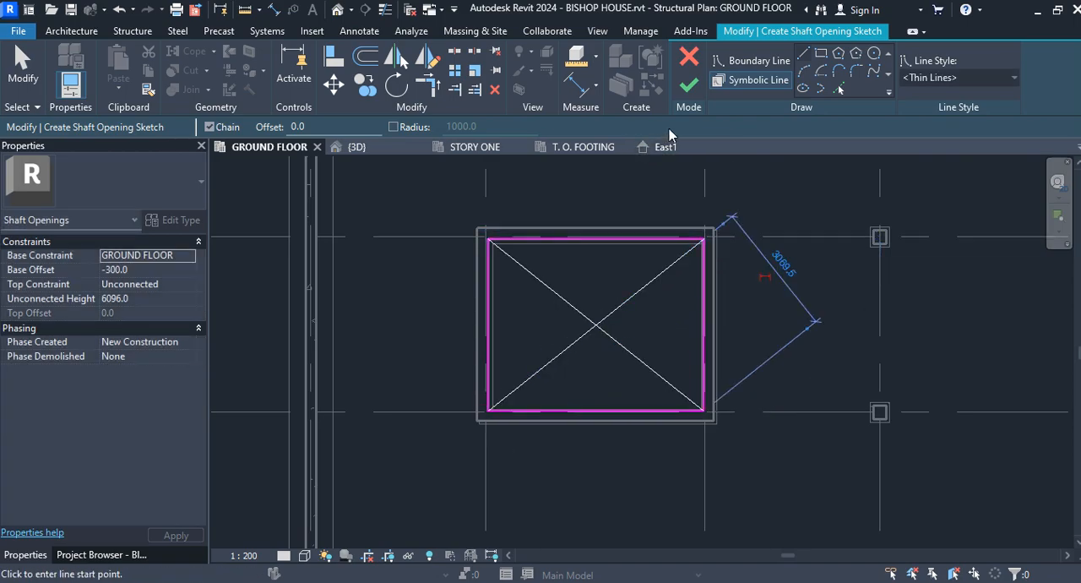
left_click(691, 86)
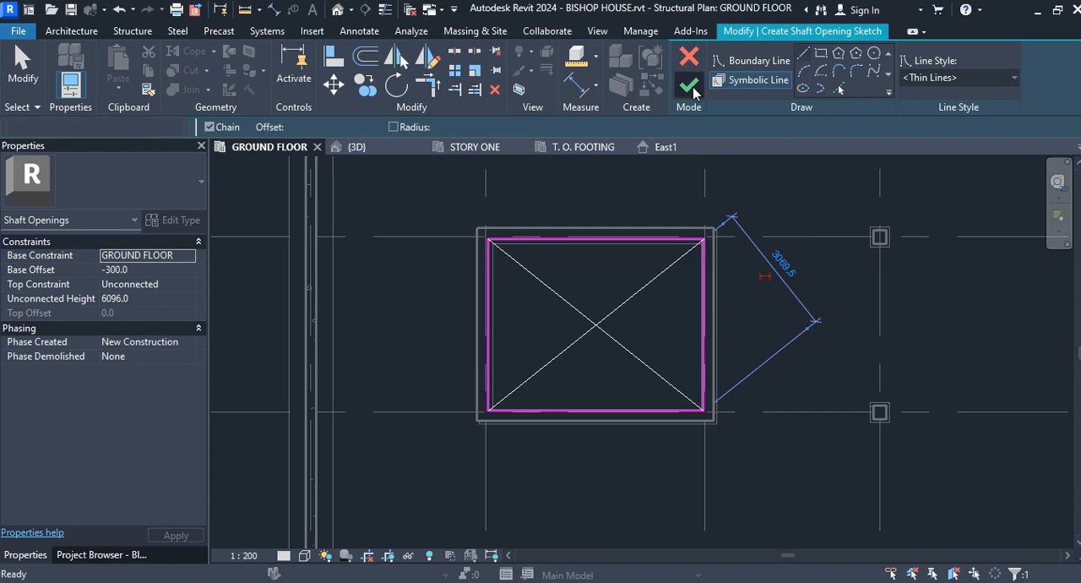
Step: In the 3D view, set the shaft opening's base constraint to T. O. FOOTING with a base offset of 0
left_click(367, 155)
scroll(564, 318, "down", 2)
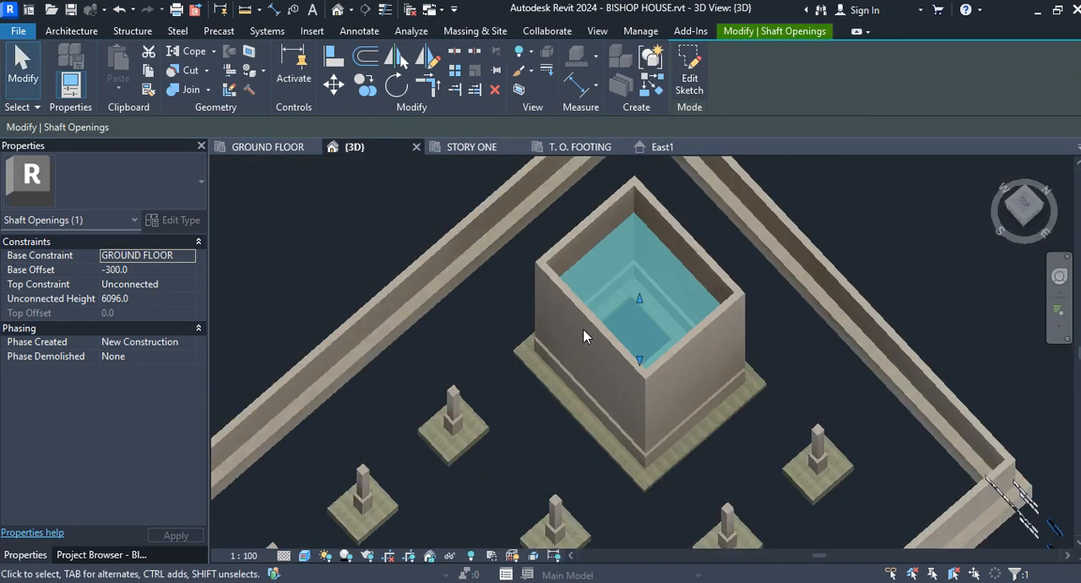
middle_click_drag(584, 333, 697, 393, "shift")
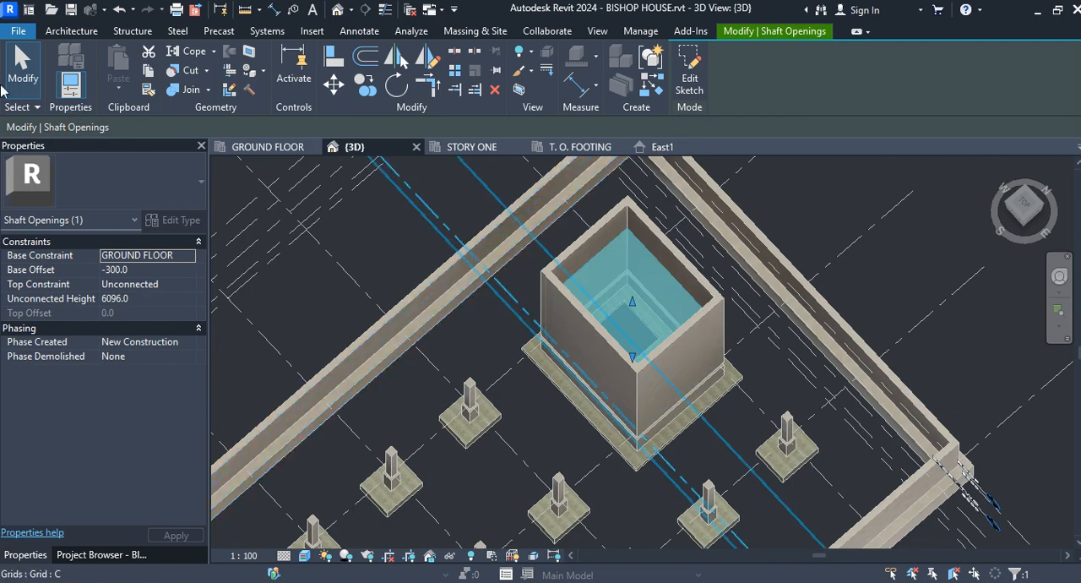
left_click(22, 68)
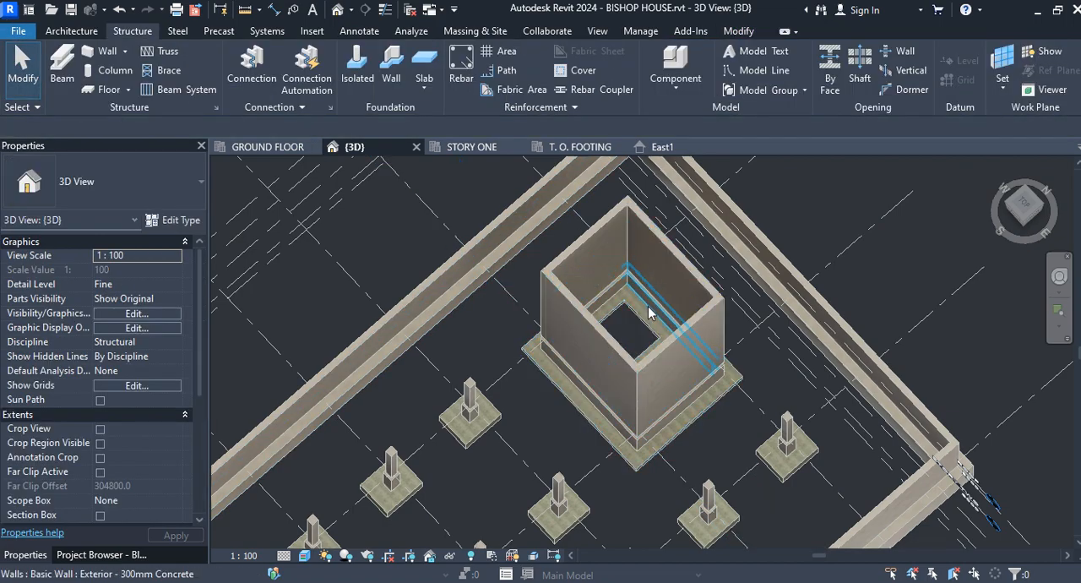
left_click(628, 265)
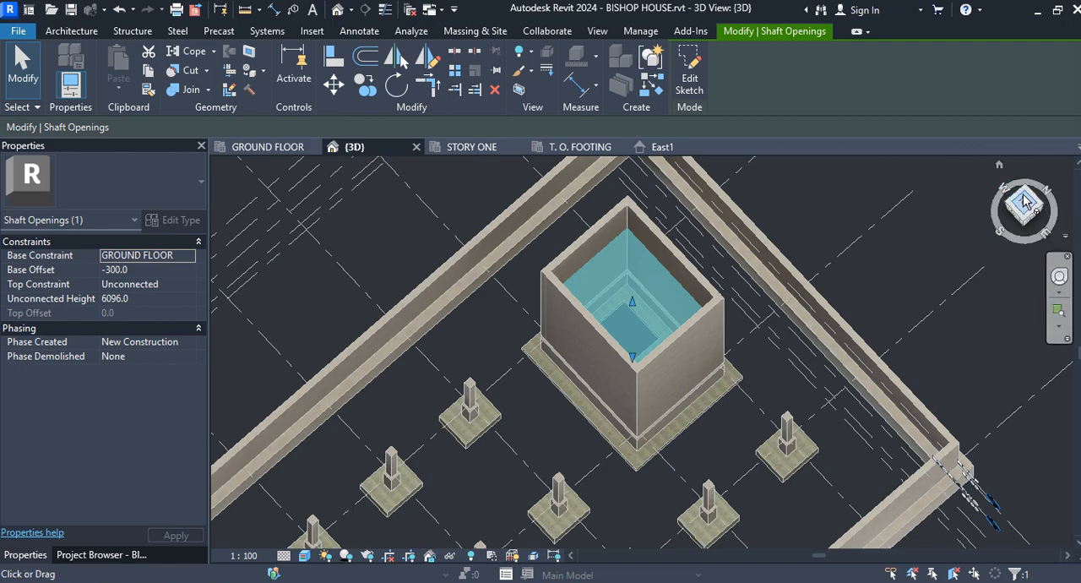
left_click(1026, 222)
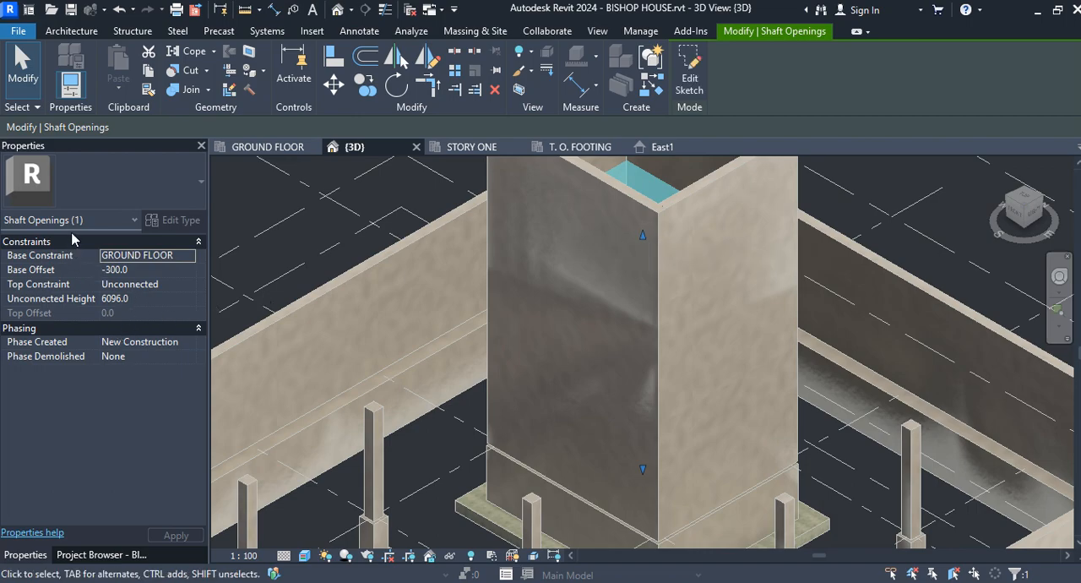
left_click(189, 258)
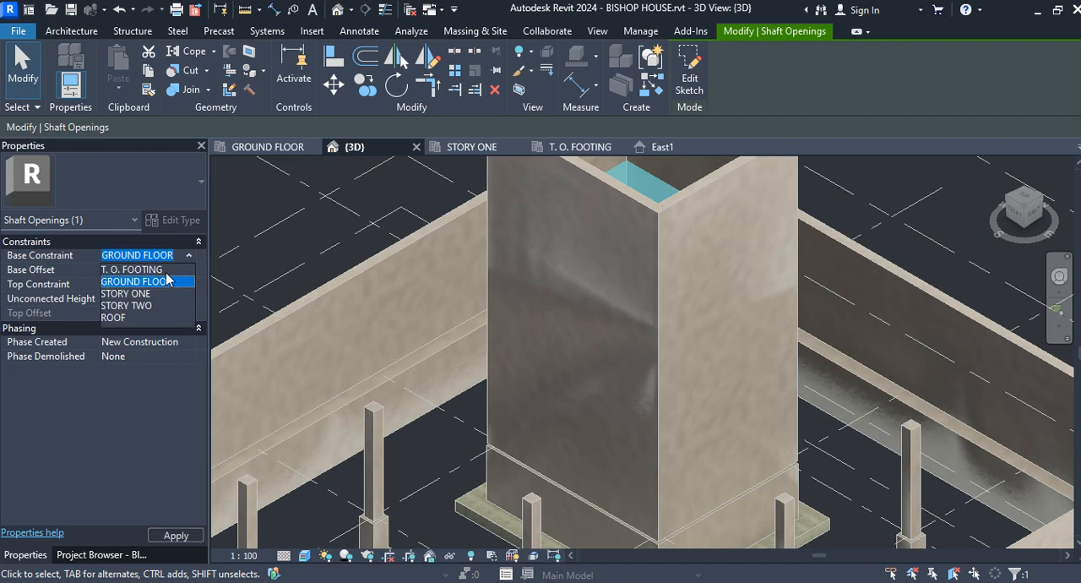
left_click(156, 269)
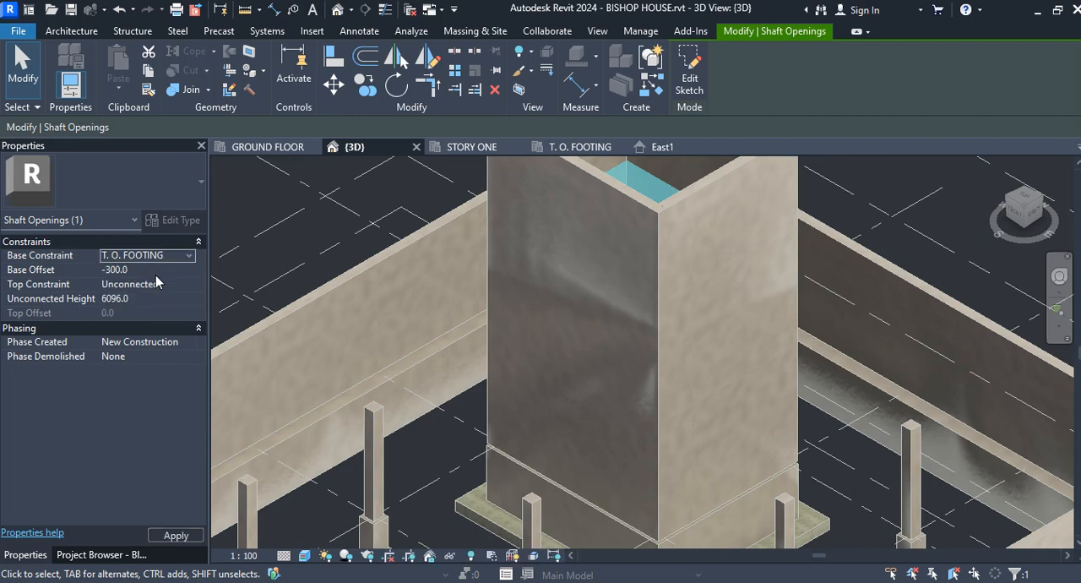
left_click(119, 270)
key("BackSpace")
key("BackSpace")
key("BackSpace")
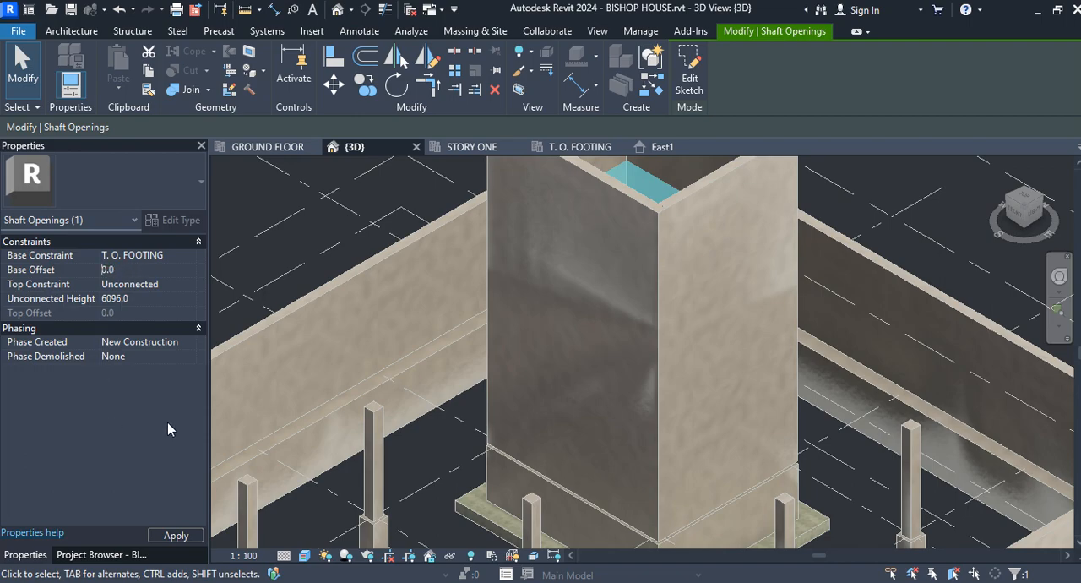
Step: Set the shaft opening's top constraint to Up to level: ROOF and apply the changed constraints
left_click(180, 284)
left_click(191, 286)
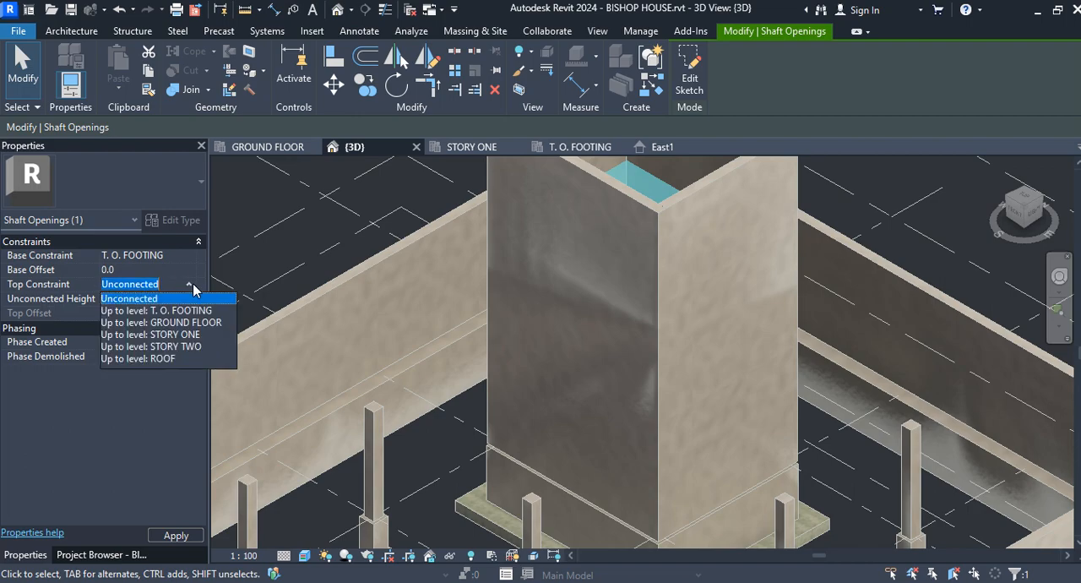
left_click(152, 358)
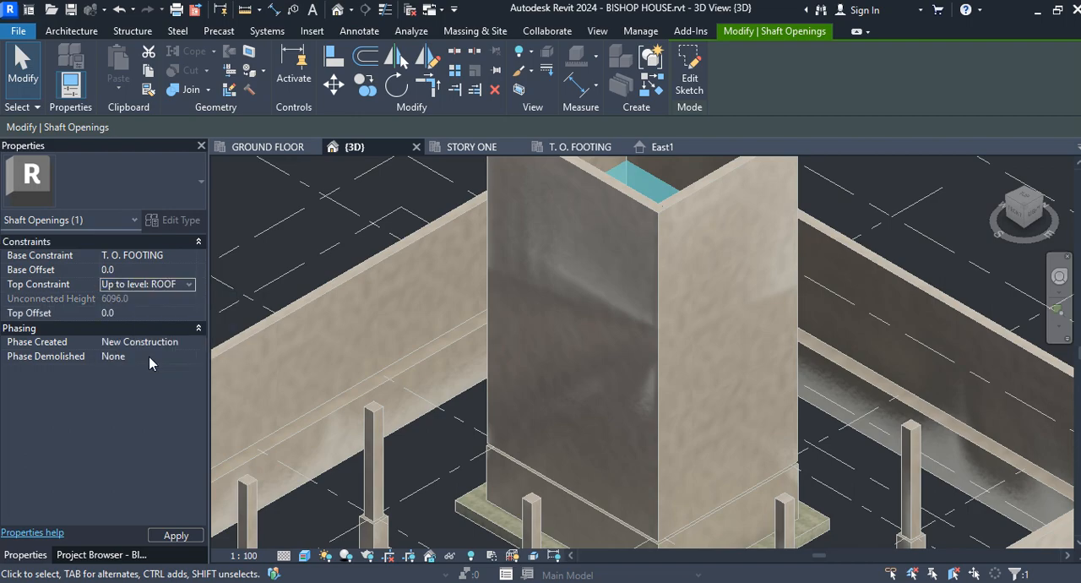
left_click(176, 534)
Step: Lower the top of the shaft opening to about 59 mm below the roof level, check it and clear the selection
scroll(571, 422, "down", 3)
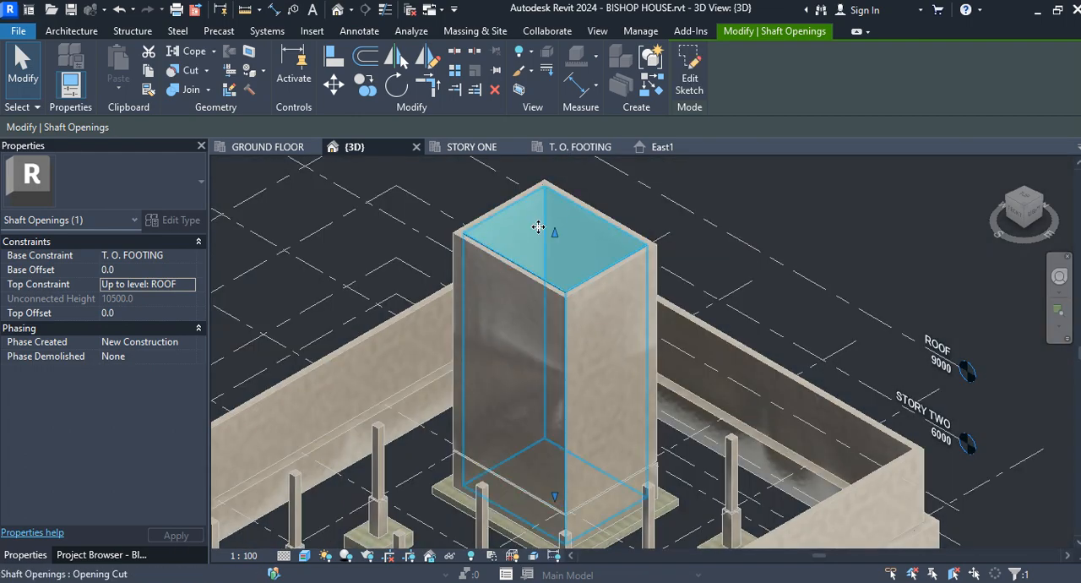
mouse_move(555, 237)
left_mouse_down()
mouse_move(558, 270)
mouse_move(557, 237)
left_mouse_up()
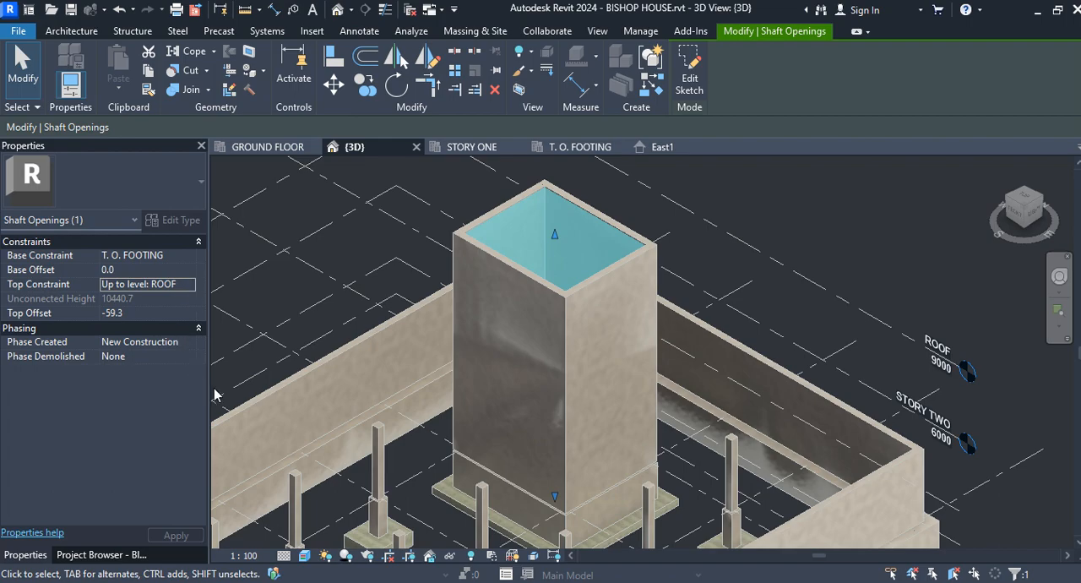
left_click(13, 82)
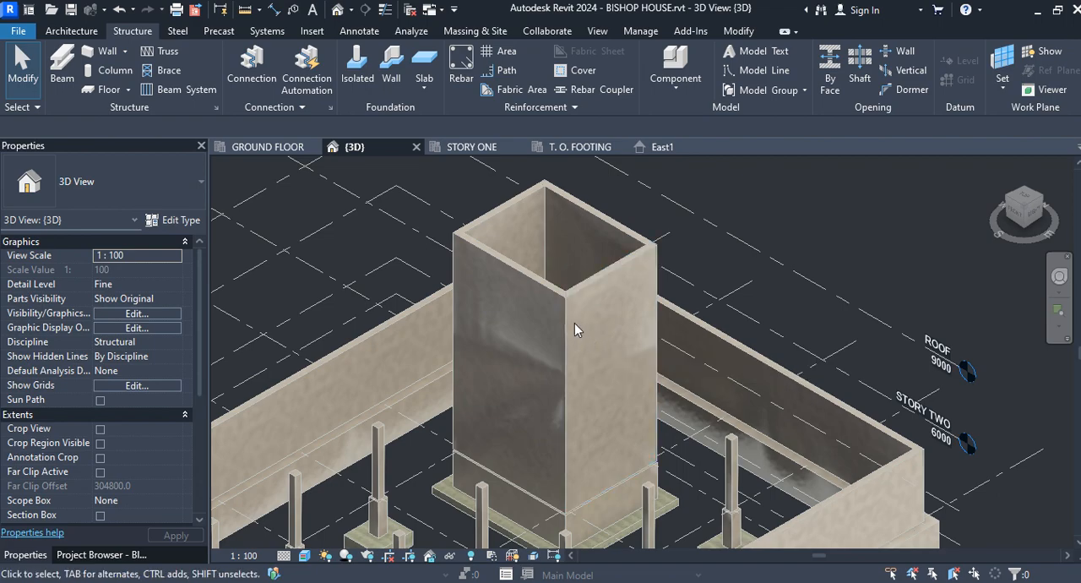
left_click(580, 277)
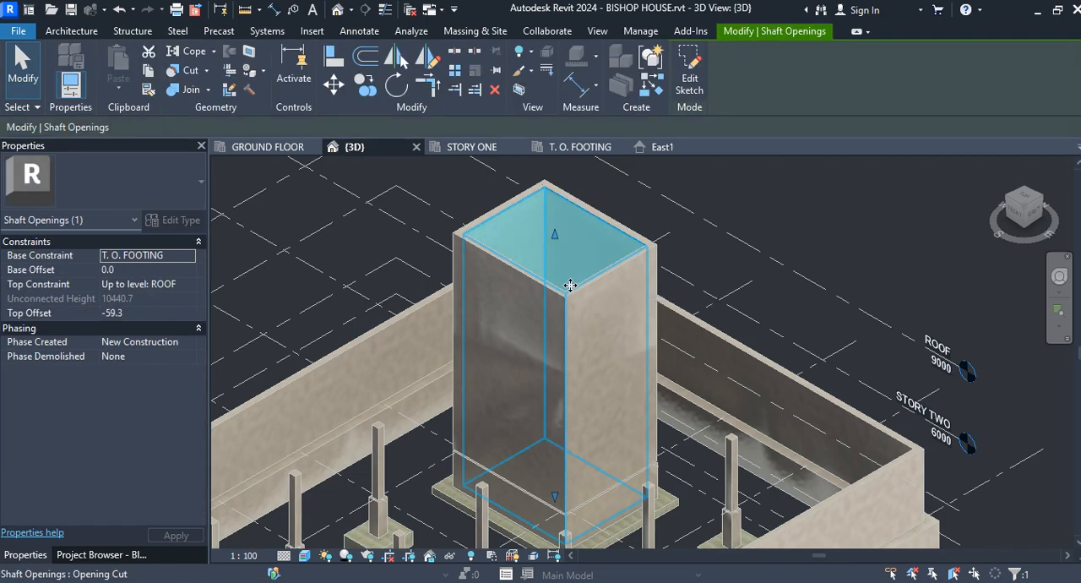
left_click(18, 63)
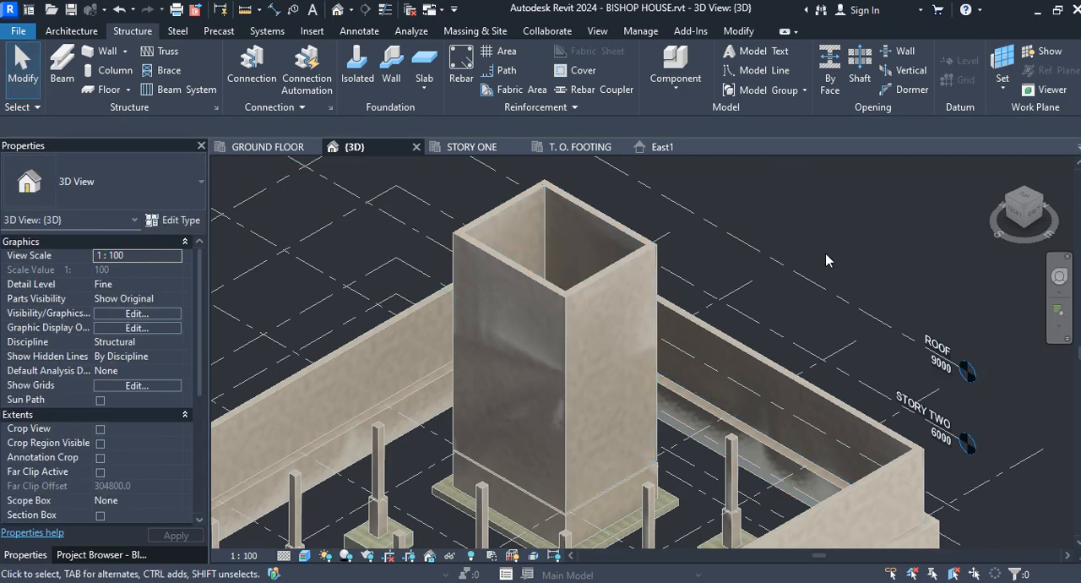